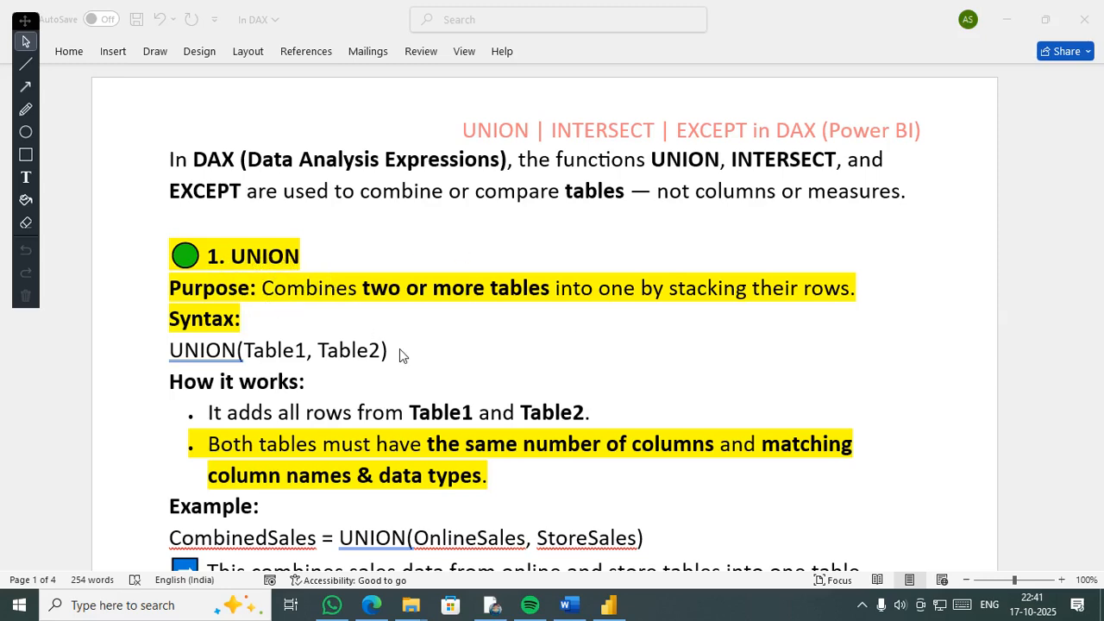
Read through the notes on the purpose, syntax and examples of UNION, INTERSECT and EXCEPT in DAX.
scroll(400, 348, "down", 2)
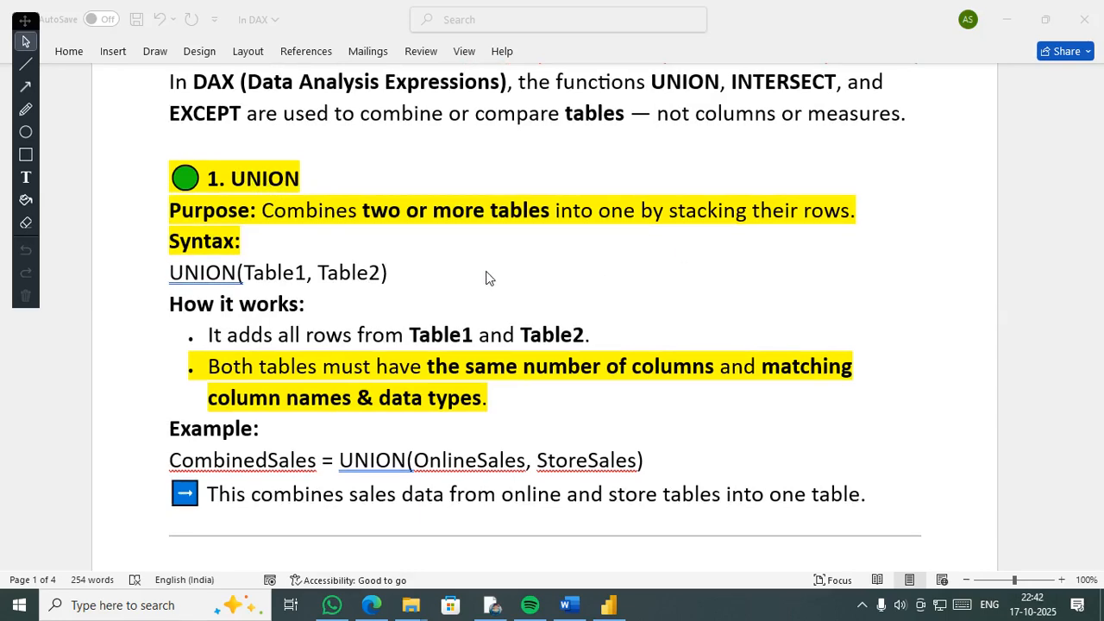
scroll(486, 274, "down", 1)
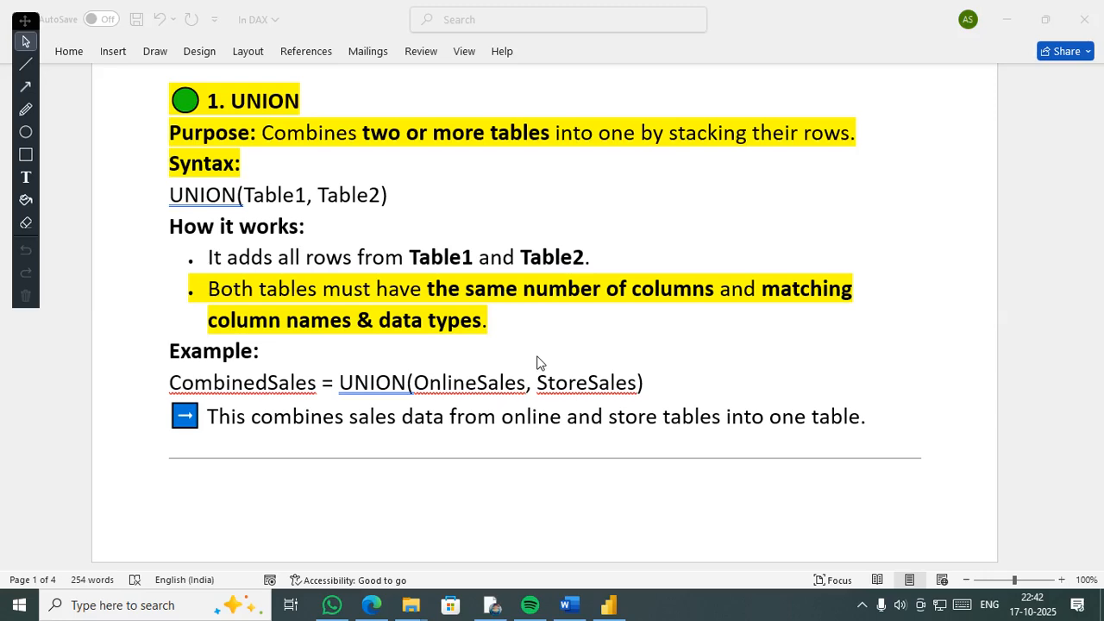
scroll(537, 362, "down", 2)
scroll(537, 363, "up", 3)
scroll(537, 362, "down", 2)
scroll(536, 363, "down", 8)
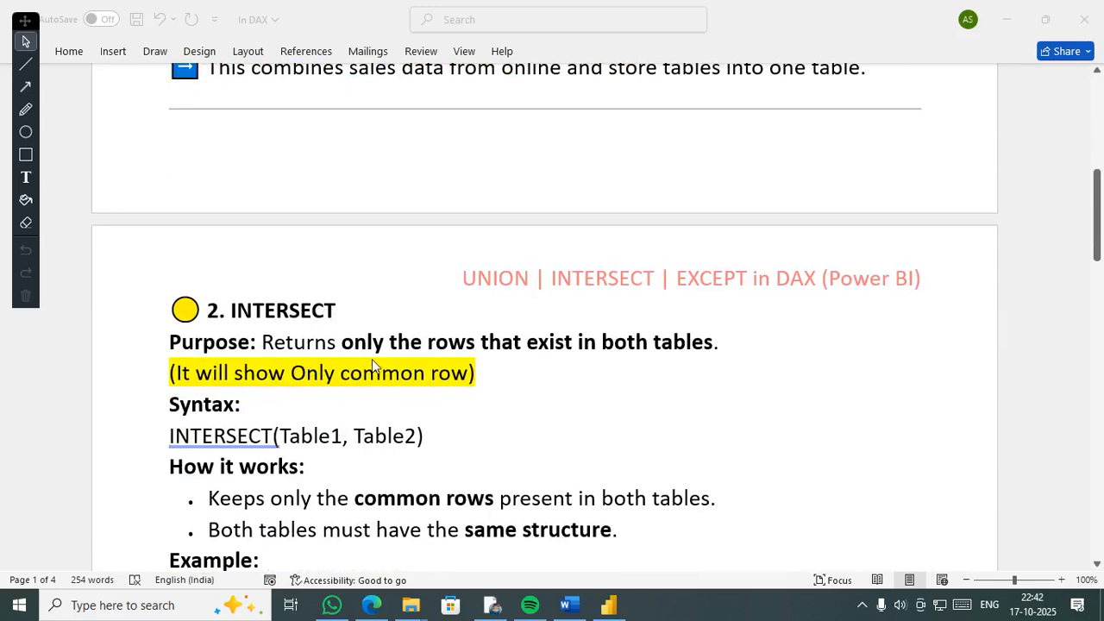
scroll(373, 358, "up", 4)
scroll(374, 359, "down", 5)
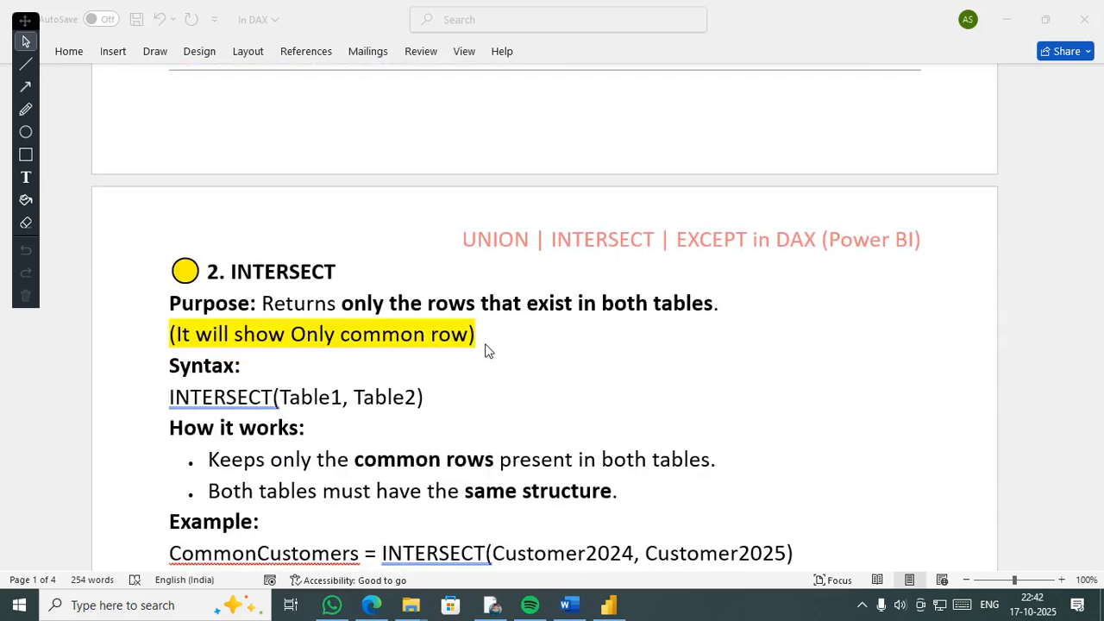
scroll(485, 349, "down", 7)
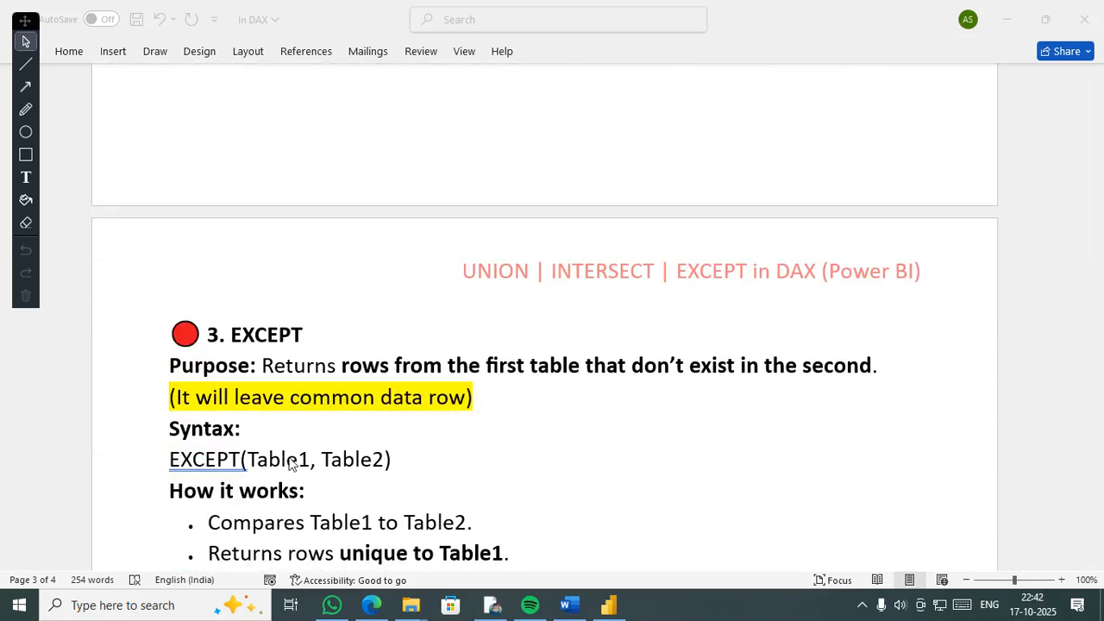
scroll(392, 465, "down", 2)
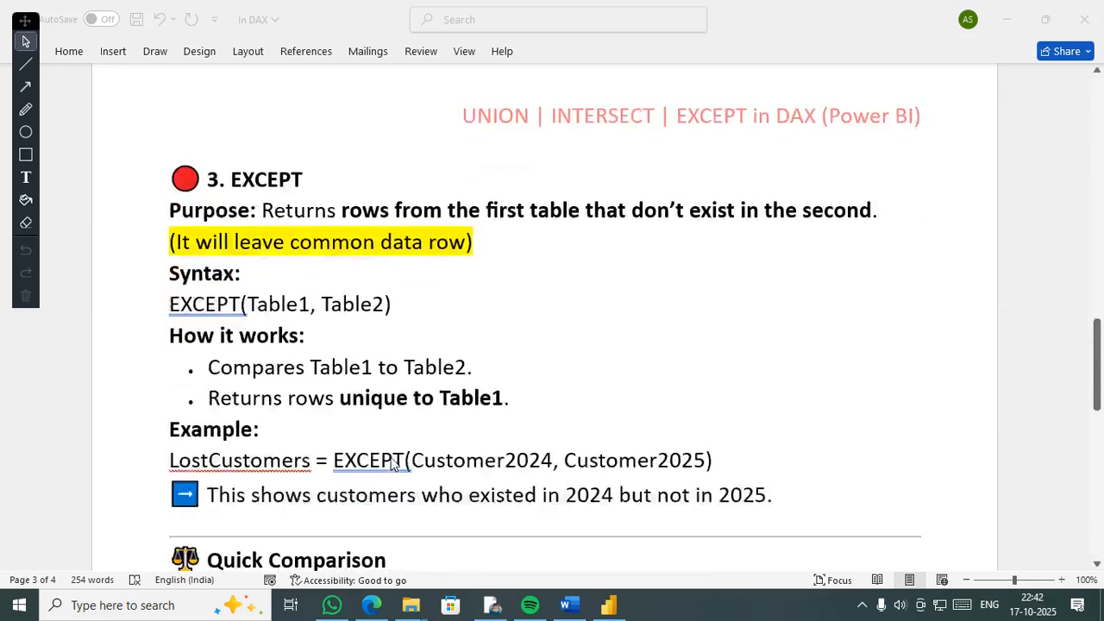
scroll(393, 464, "up", 4)
scroll(392, 464, "up", 6)
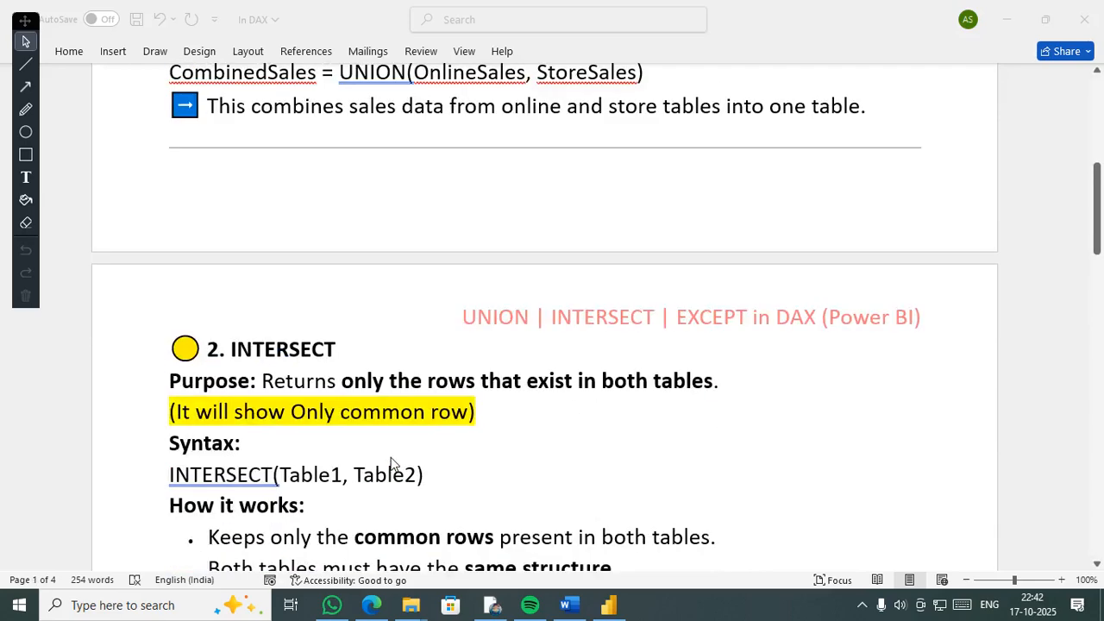
scroll(393, 464, "up", 6)
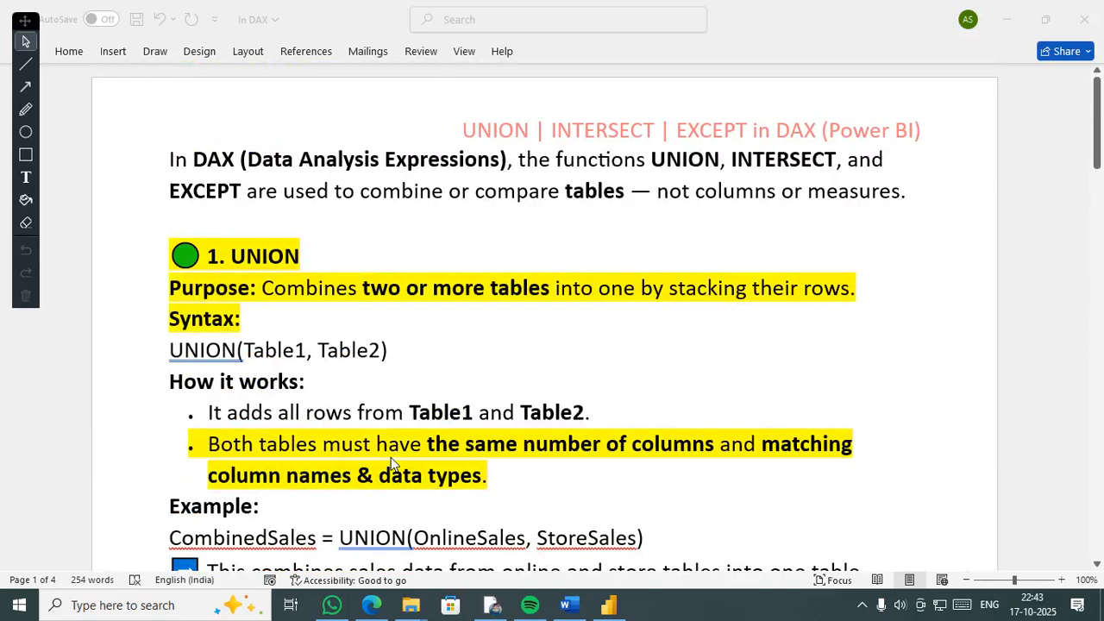
Open the workbook Sales_Data_100_Rows - 2025 from the Downloads folder in File Explorer.
key("super+e")
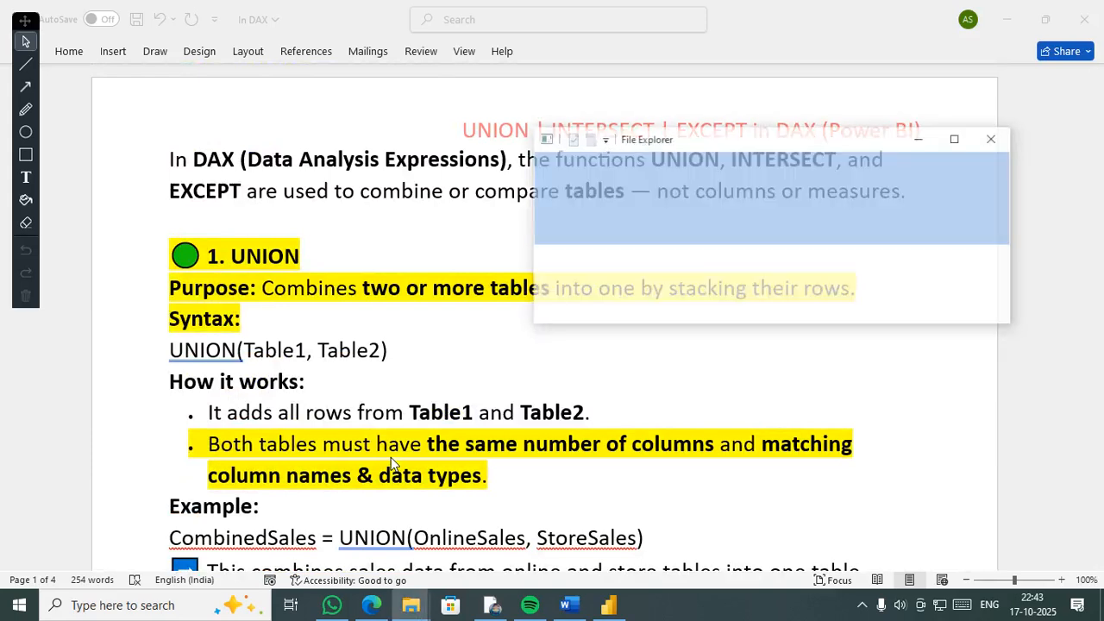
left_click(958, 144)
mouse_move(19, 25)
left_mouse_down()
mouse_move(578, 281)
mouse_move(919, 350)
left_mouse_up()
left_click(61, 206)
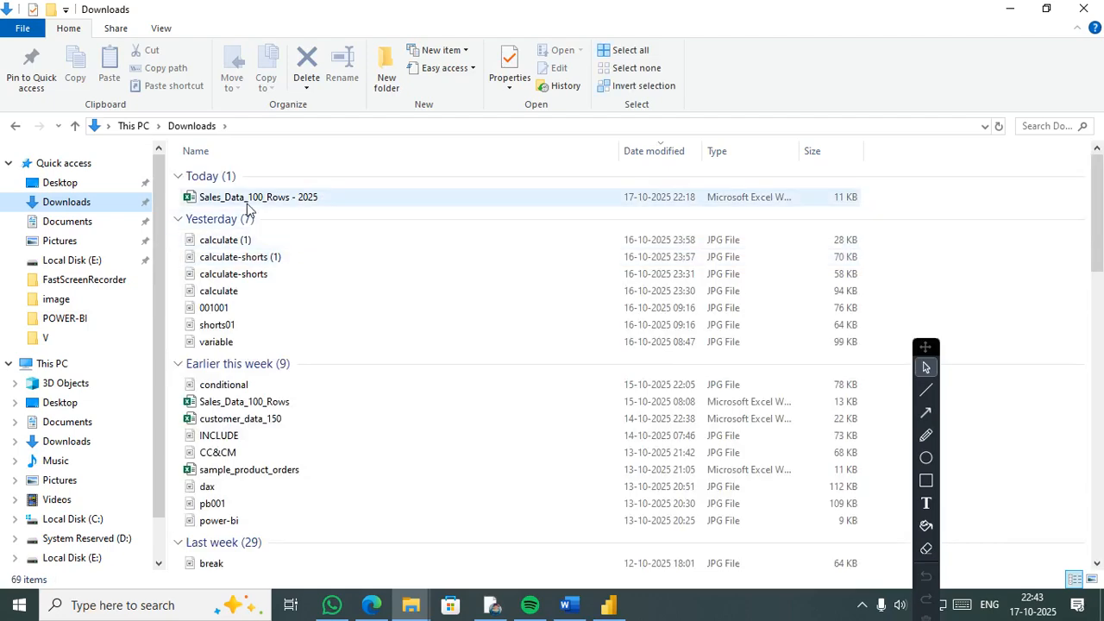
left_click(249, 200)
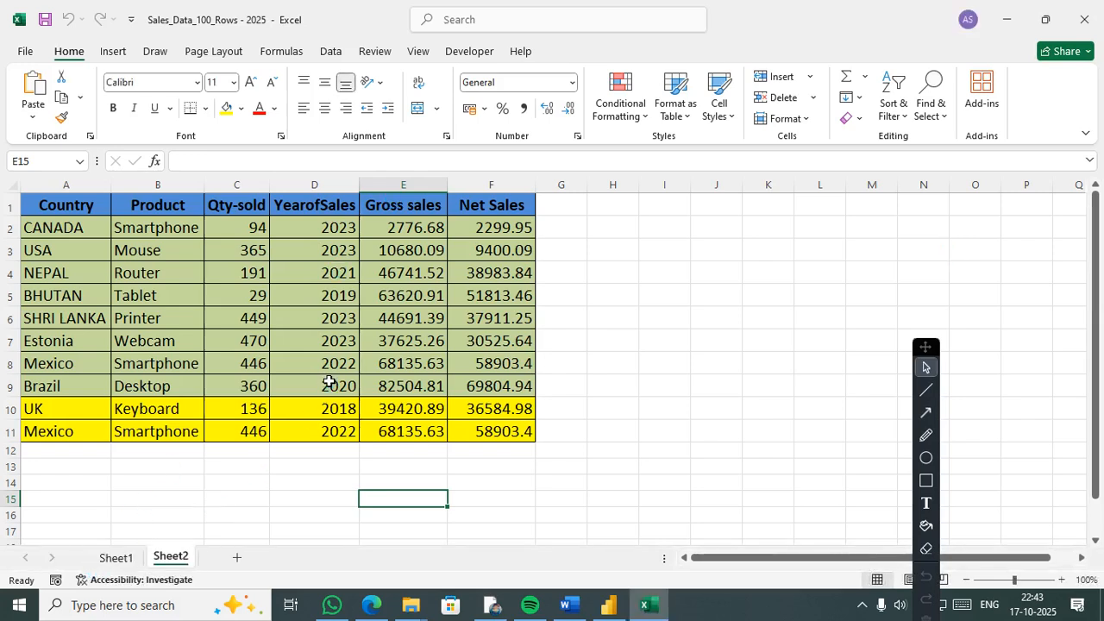
Examine the sales rows on Sheet1, including the highlighted UK and Mexico rows.
left_click(107, 560)
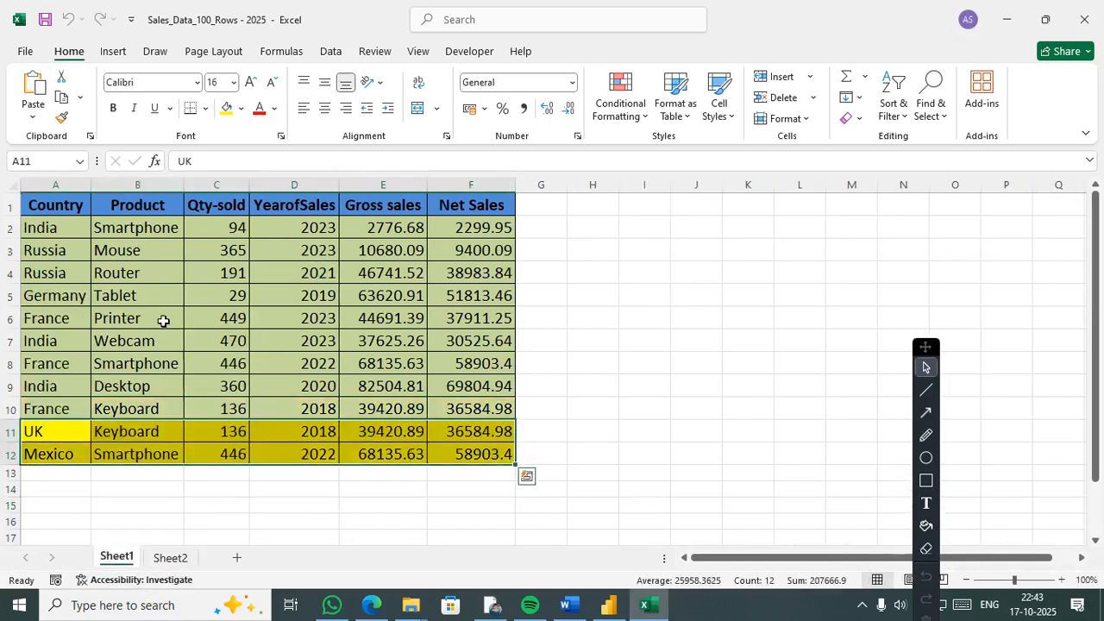
left_click(99, 249)
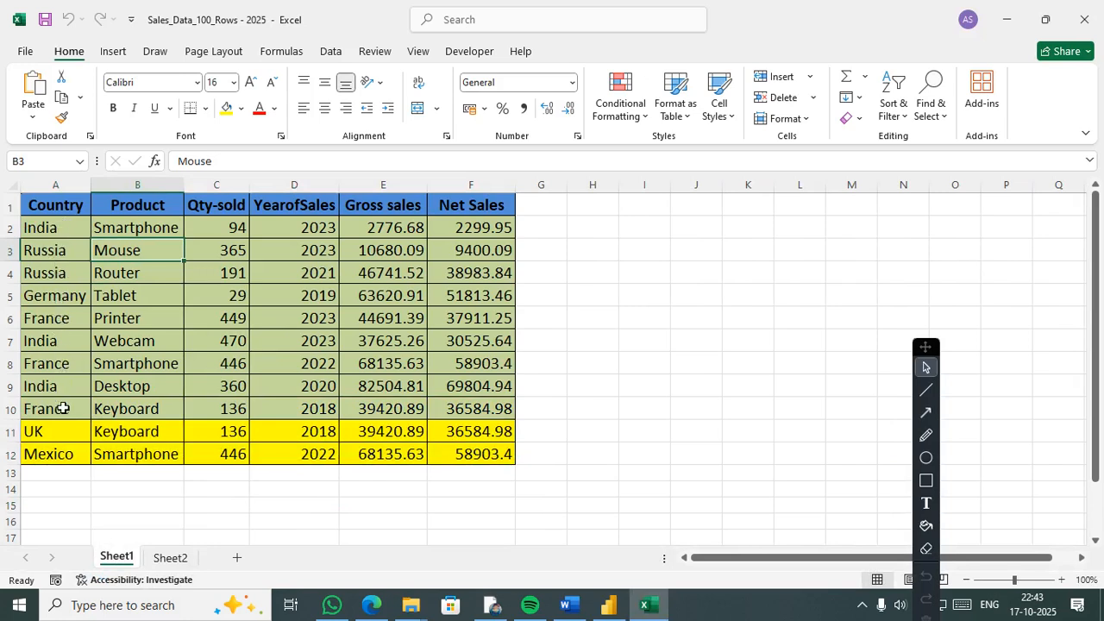
left_click(60, 438)
left_click(54, 454)
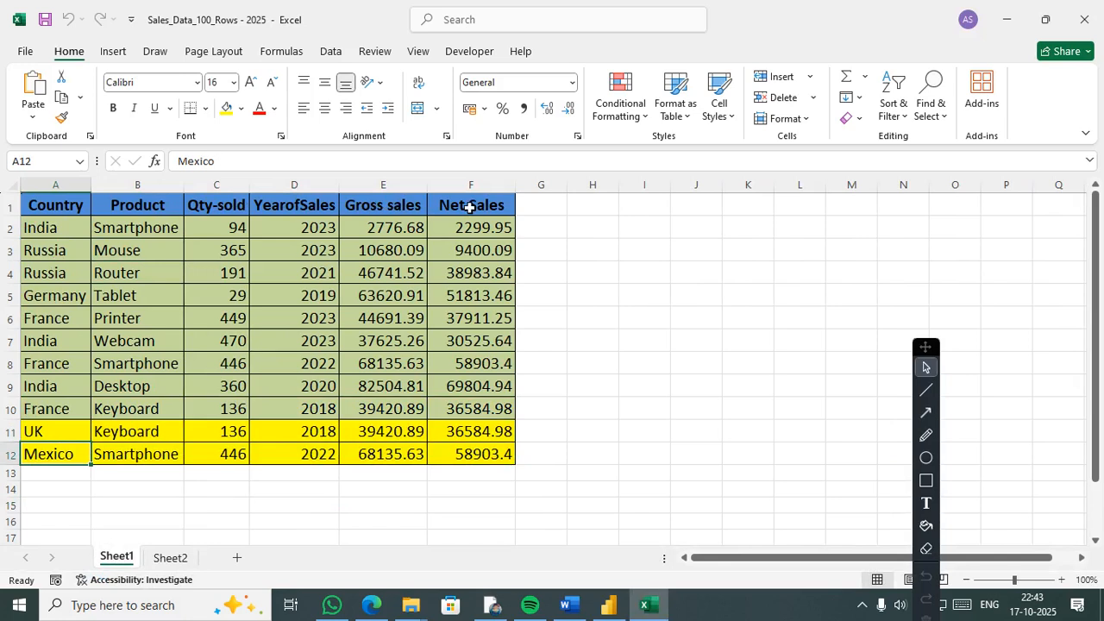
Examine the countries, product and sales columns on Sheet2, and its highlighted UK and Mexico rows.
left_click(173, 559)
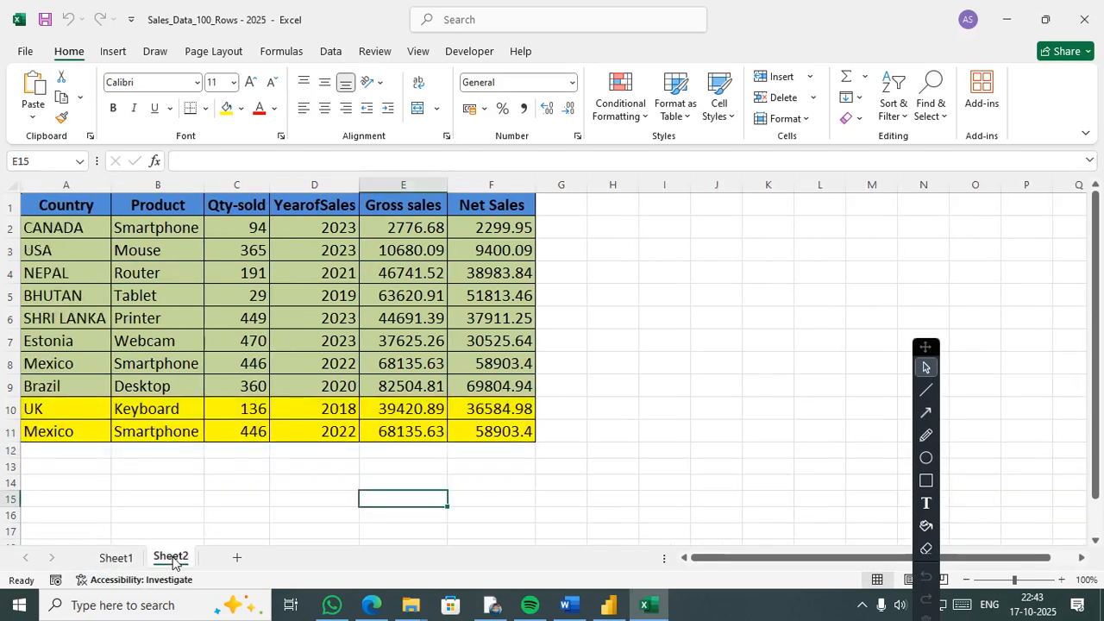
left_click(76, 228)
left_click(67, 251)
left_click(67, 273)
left_click(66, 296)
left_click(65, 314)
left_click(67, 341)
left_click(78, 409)
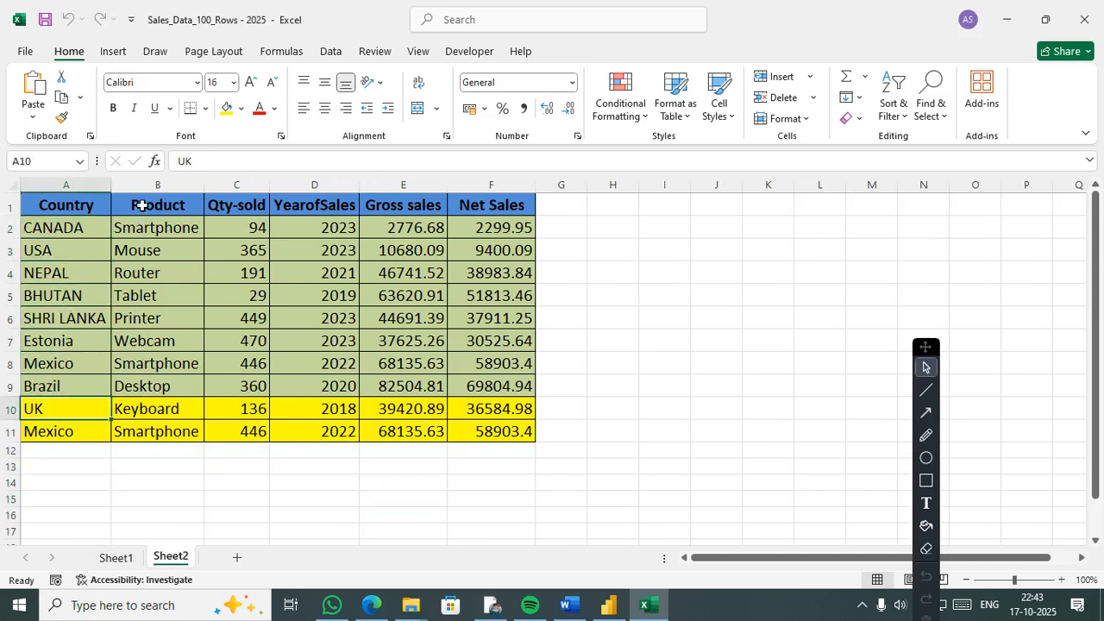
left_click_drag(143, 208, 147, 231)
left_click_drag(182, 393, 197, 384)
left_click_drag(253, 204, 332, 367)
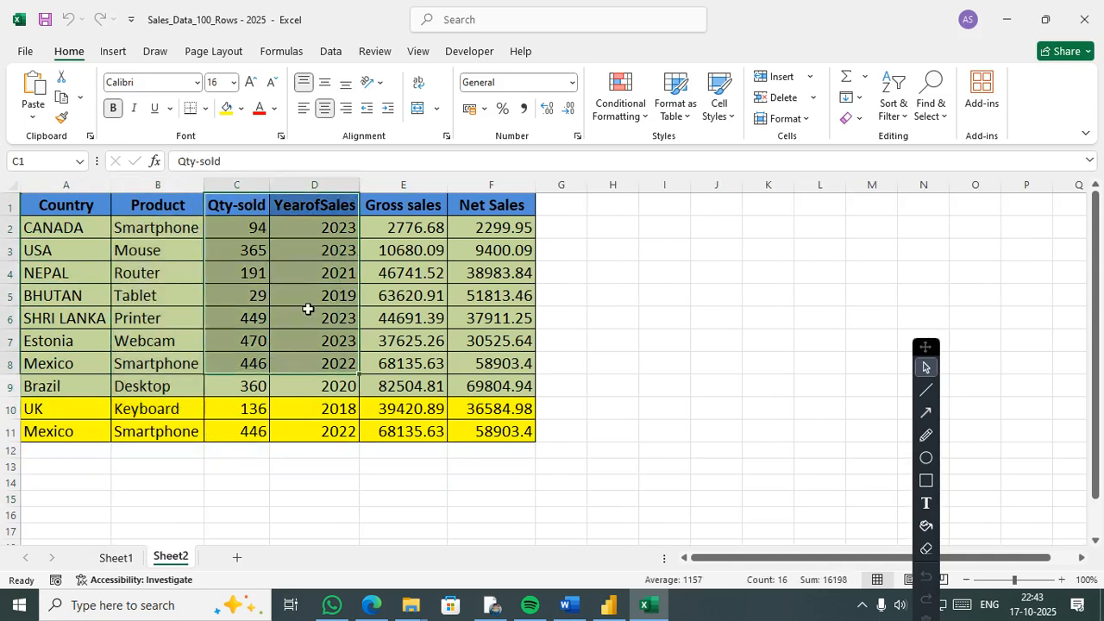
left_click(153, 453)
left_click_drag(64, 412, 485, 428)
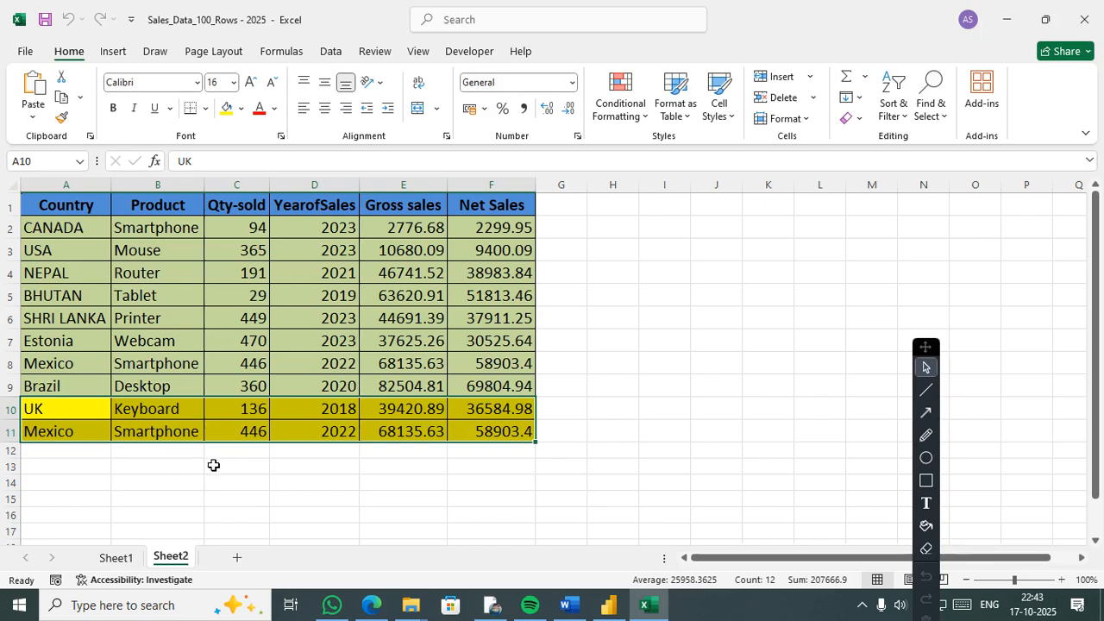
Compare Sheet1 and Sheet2 by alternating between them, checking their column structure and highlighted common rows.
left_click(117, 559)
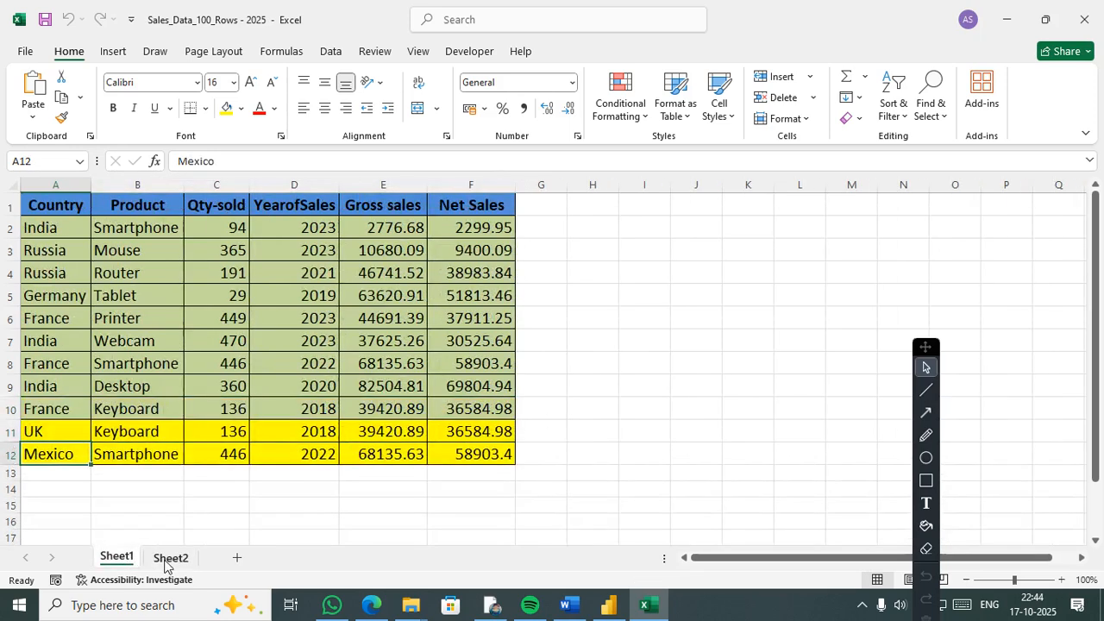
left_click(168, 561)
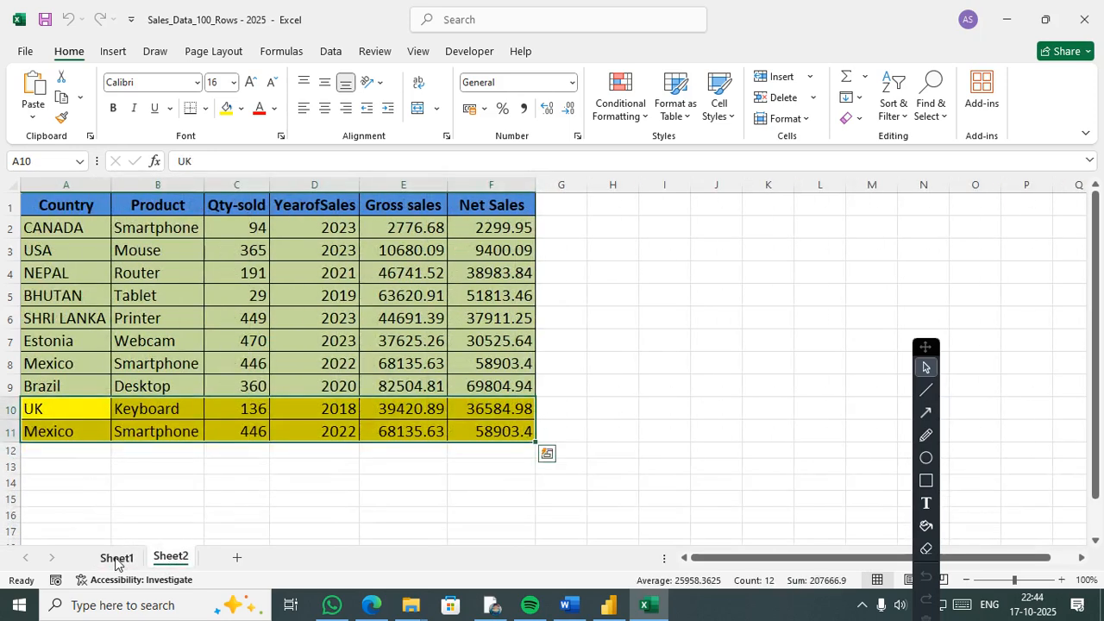
left_click(116, 558)
left_click(171, 561)
left_click(119, 561)
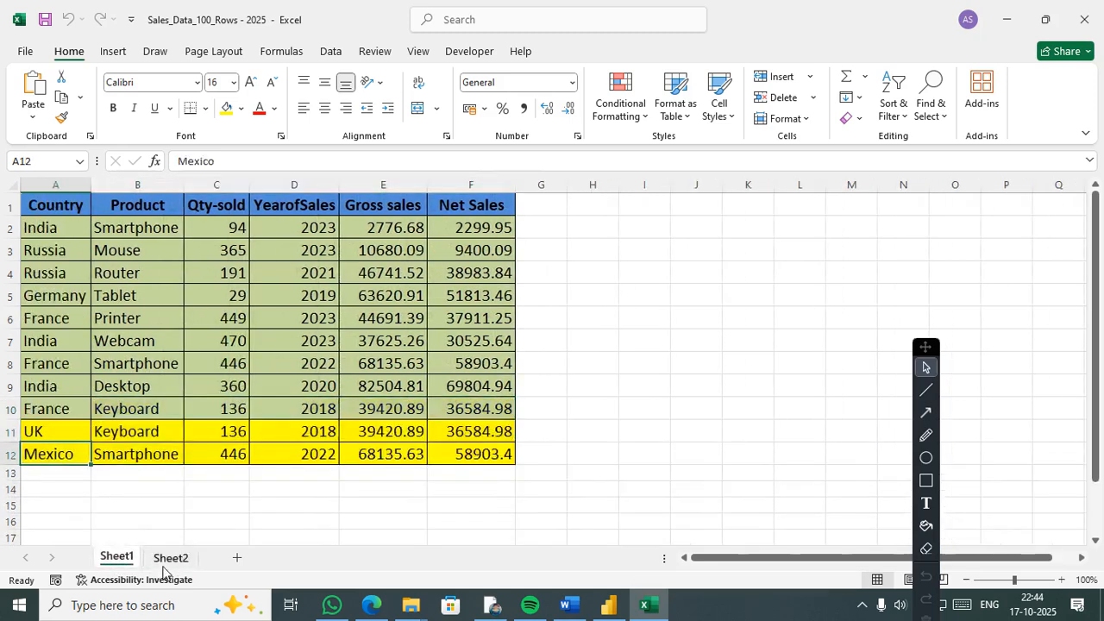
left_click(168, 561)
left_click(121, 561)
left_click(164, 561)
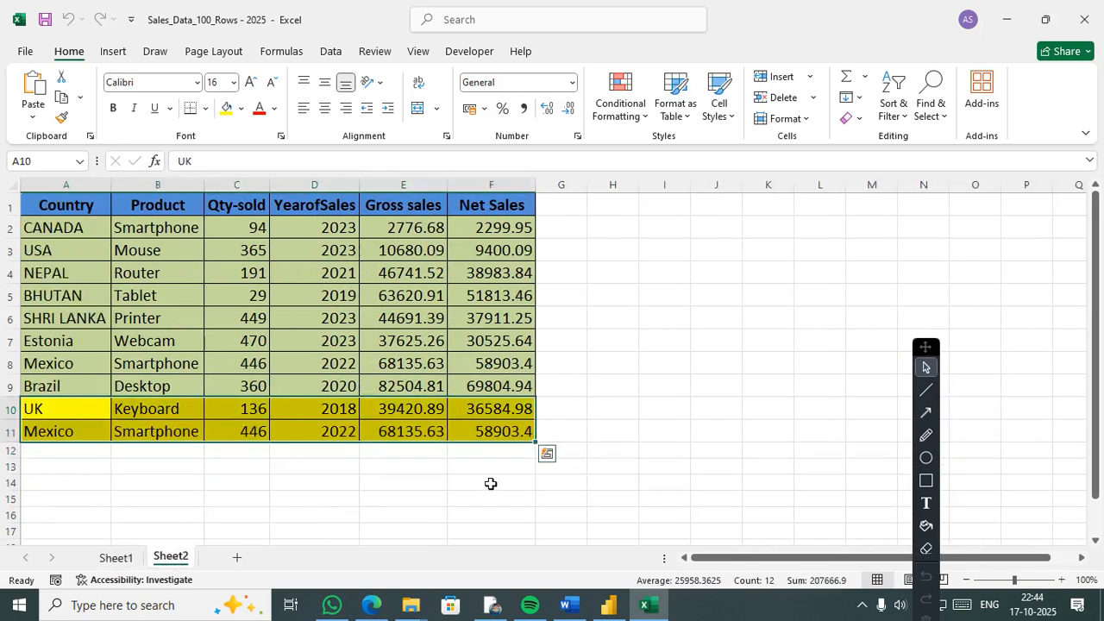
Switch to Power BI Desktop and create a calculated table with the formula Table = UNION(Sheet1,Sheet2).
left_click(613, 608)
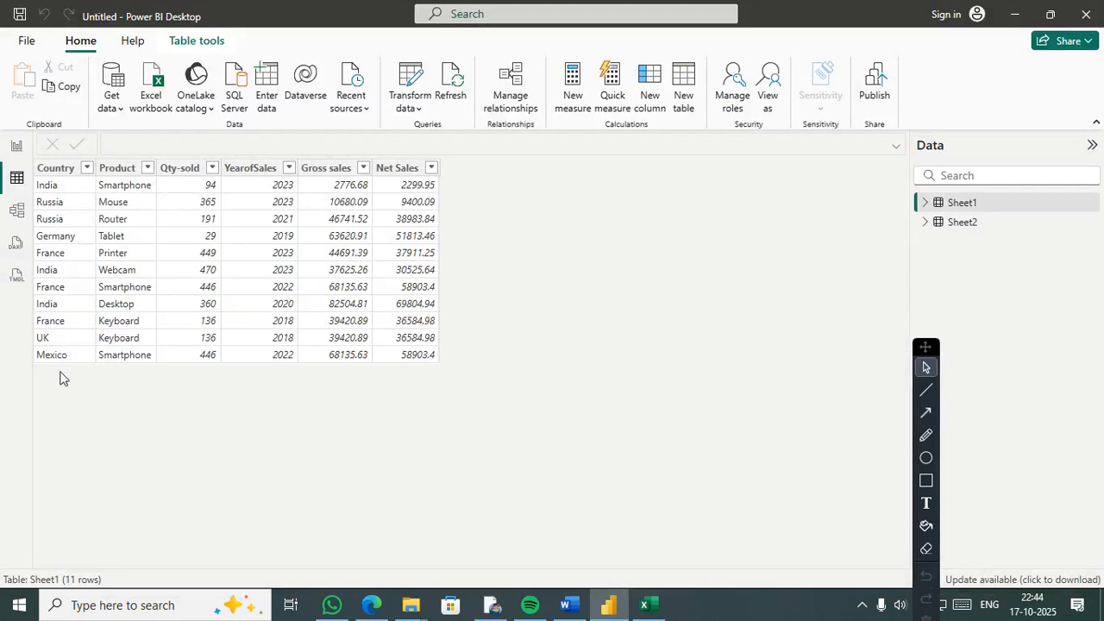
left_click(961, 224)
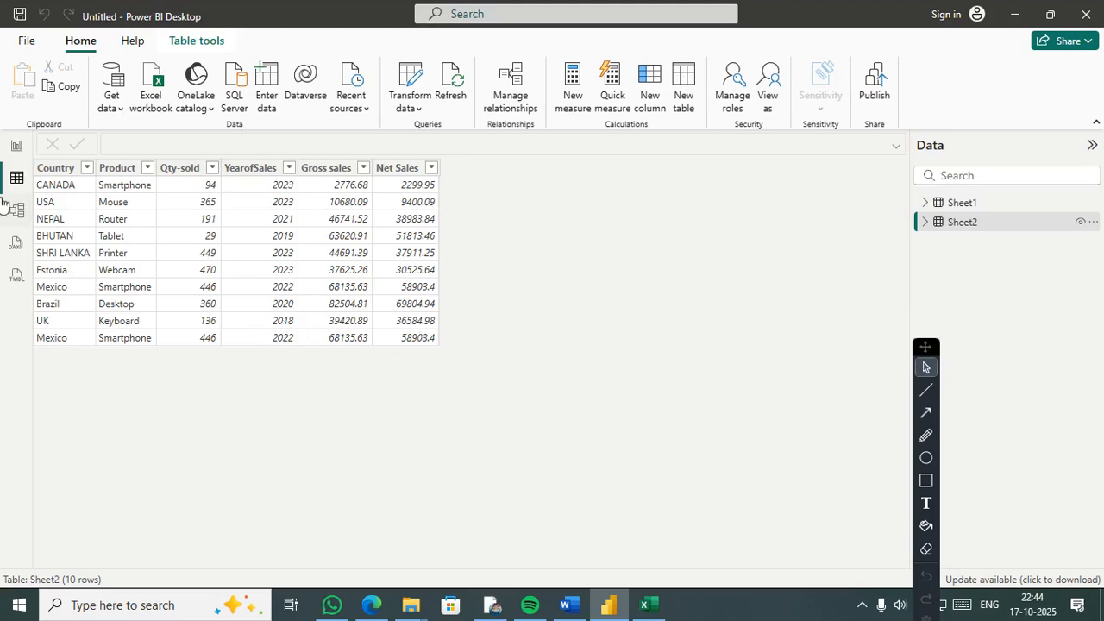
left_click(198, 43)
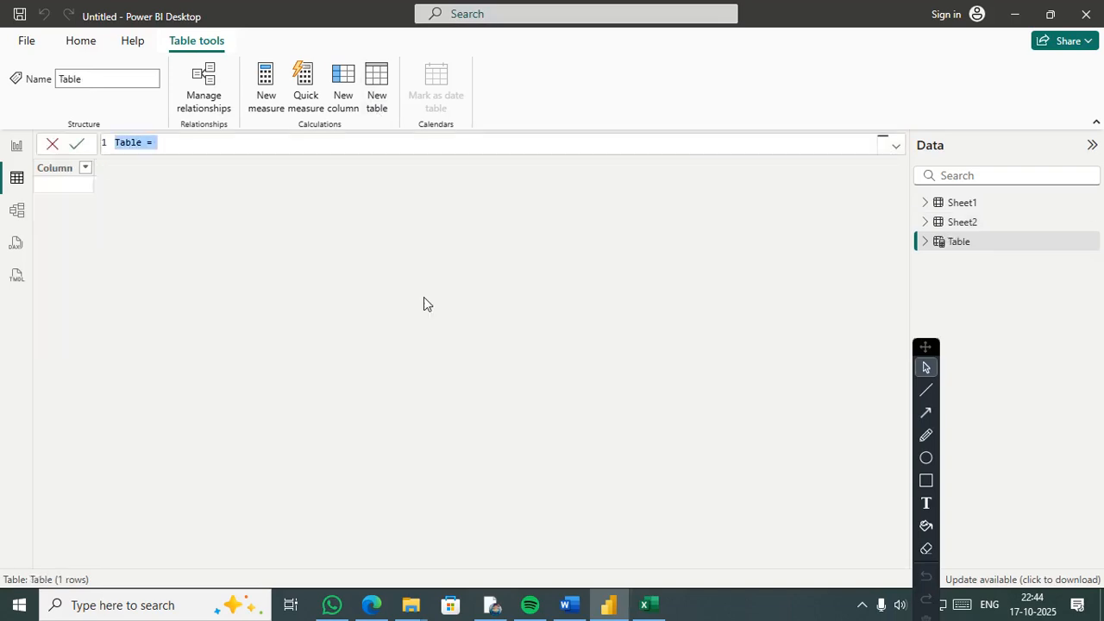
left_click(171, 143)
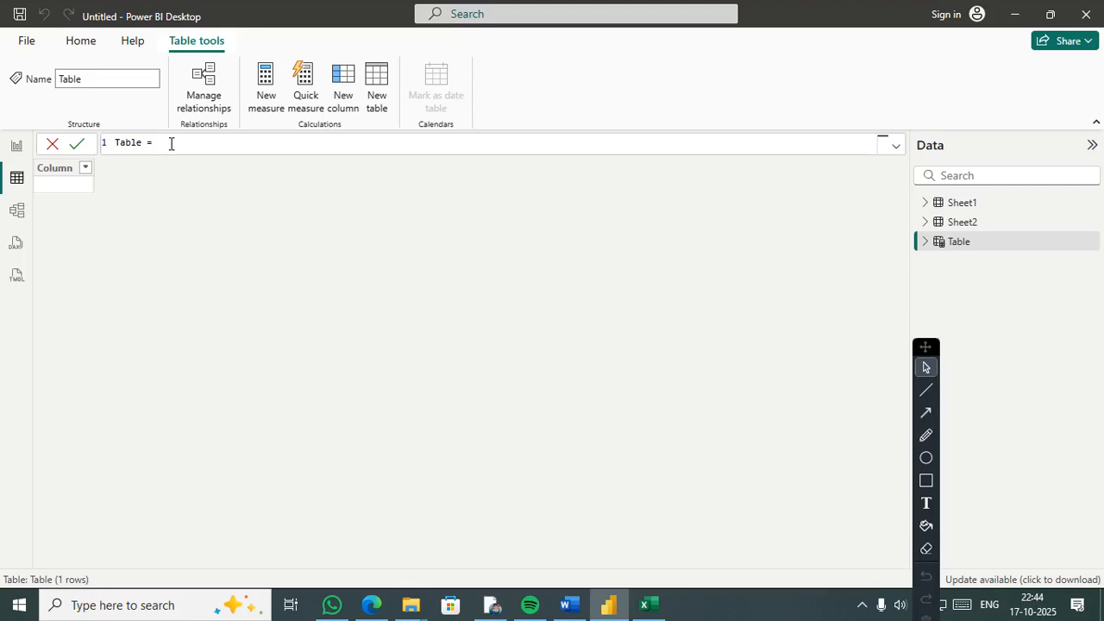
type("uni")
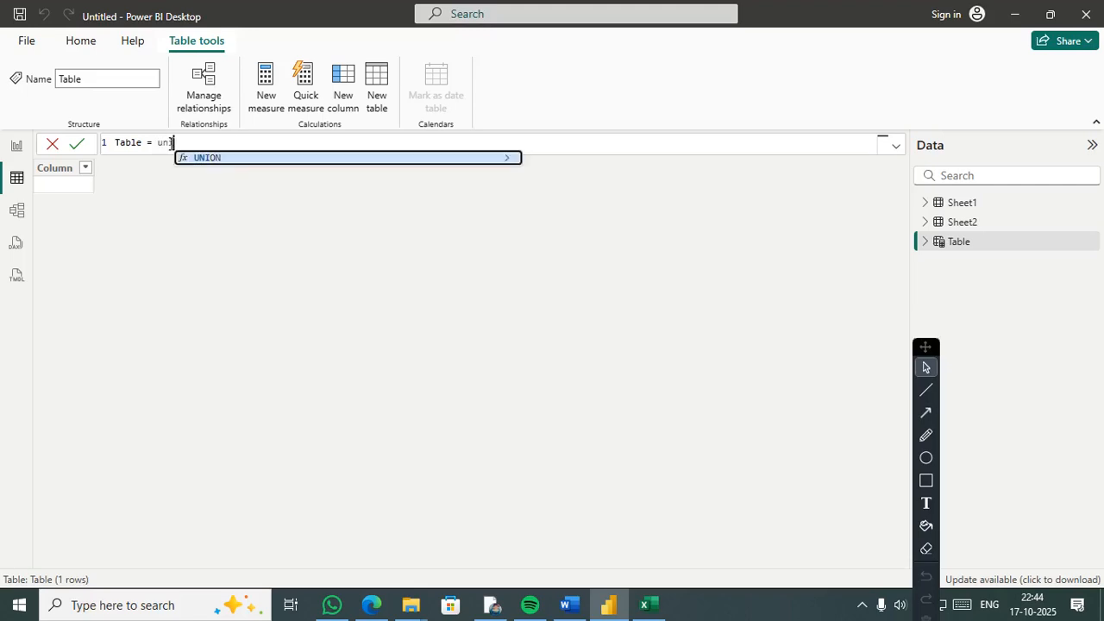
key("Tab")
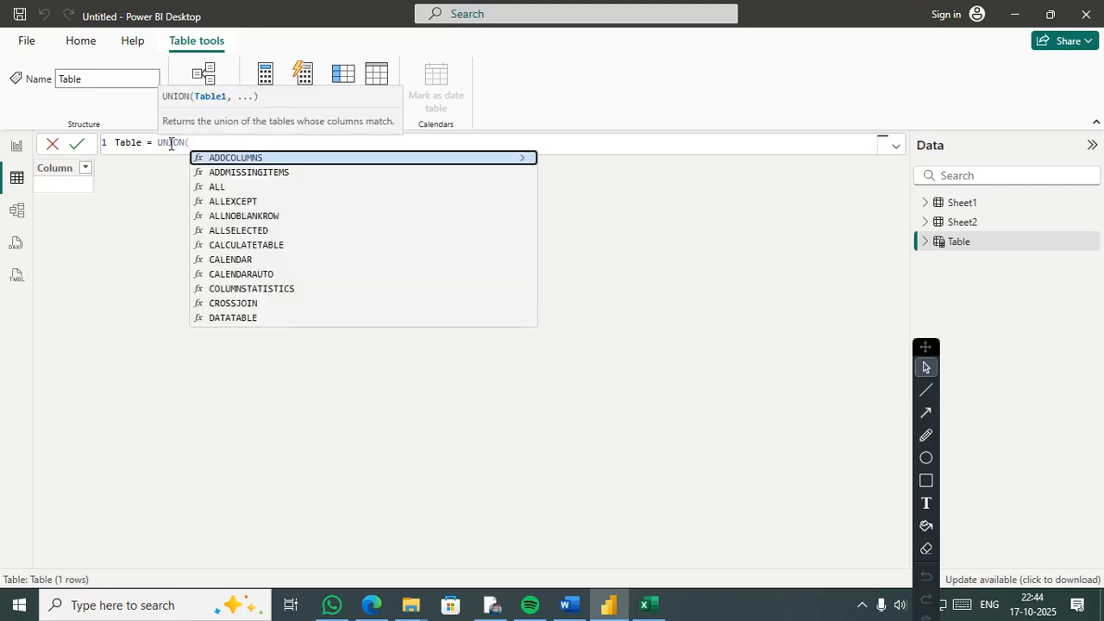
type("she")
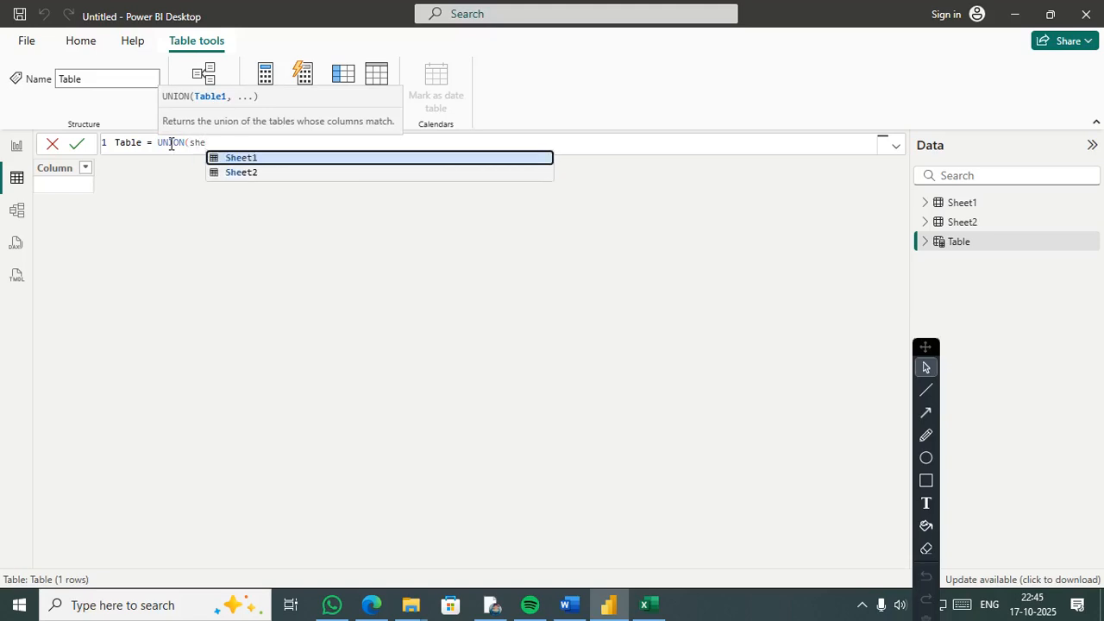
key("Tab")
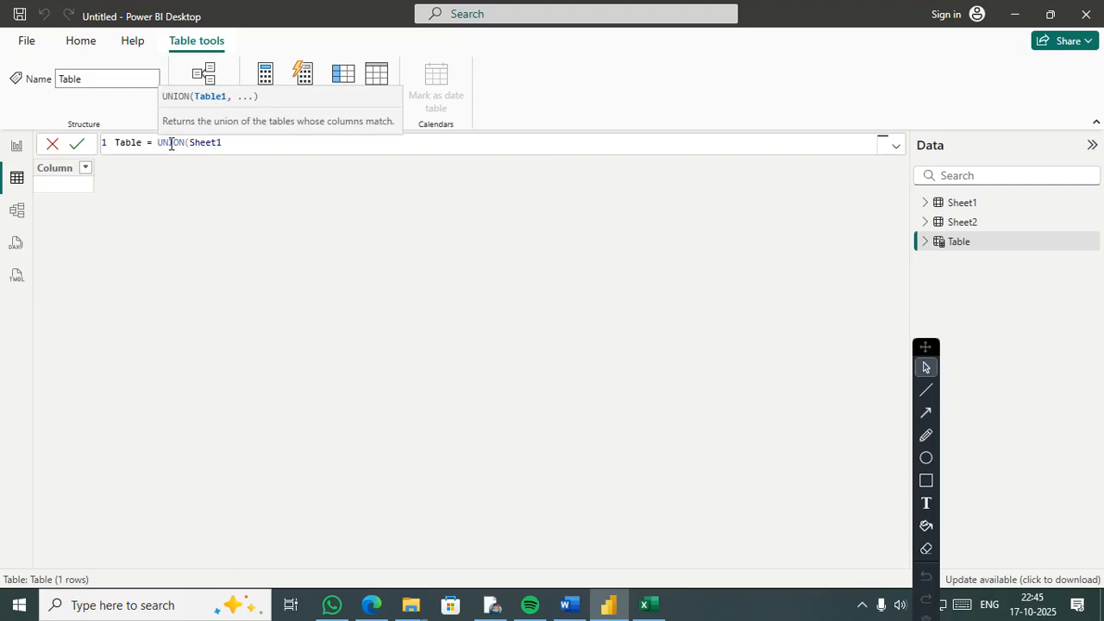
type(",shee")
key("Down")
key("Tab")
type(")")
key("Return")
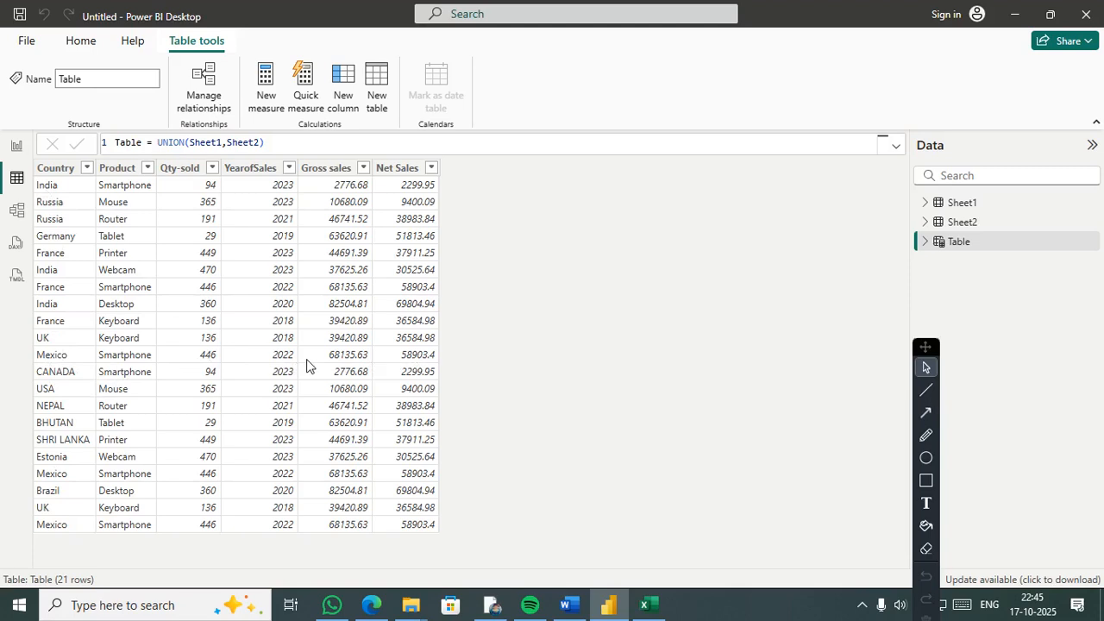
left_click(60, 342)
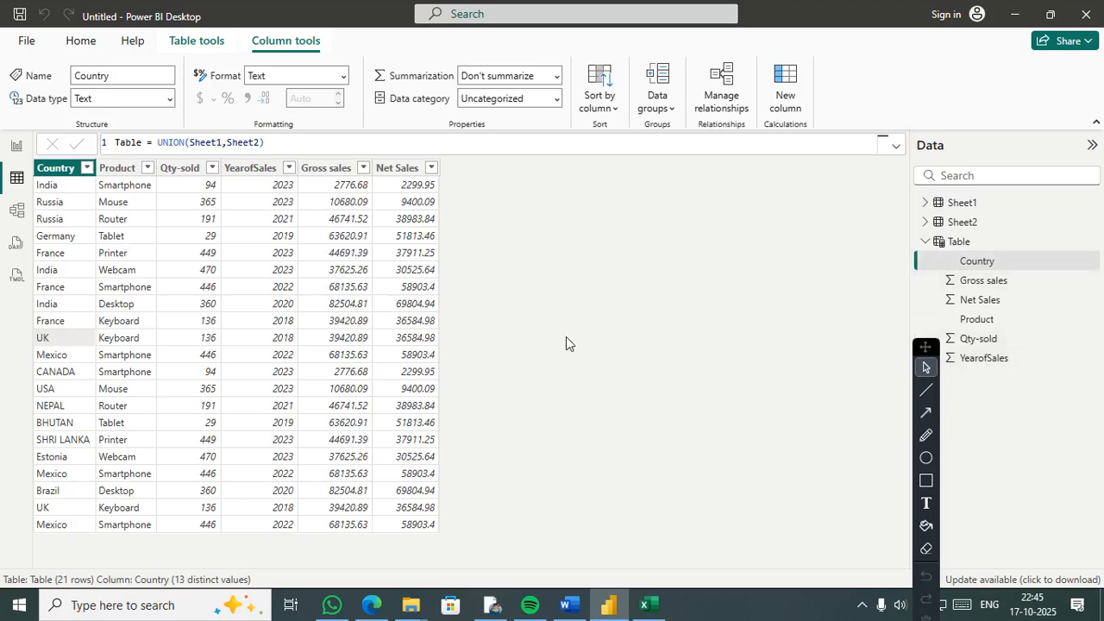
Switch to the Word notes and find the INTERSECT section, selecting its heading text.
left_click(566, 604)
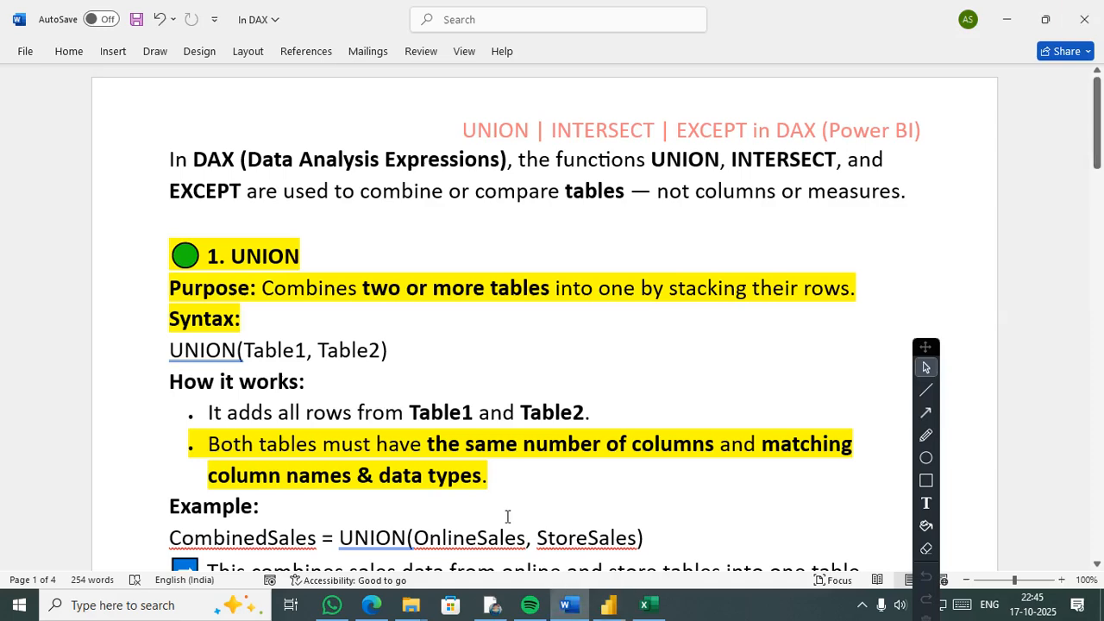
scroll(389, 417, "down", 4)
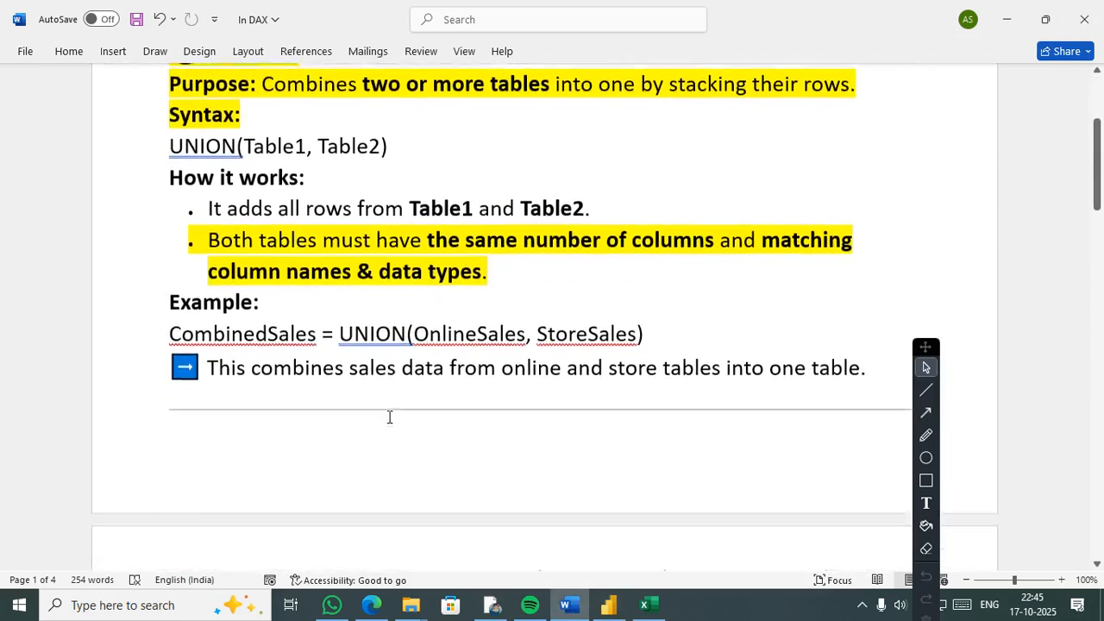
scroll(389, 417, "down", 4)
left_click_drag(231, 393, 324, 389)
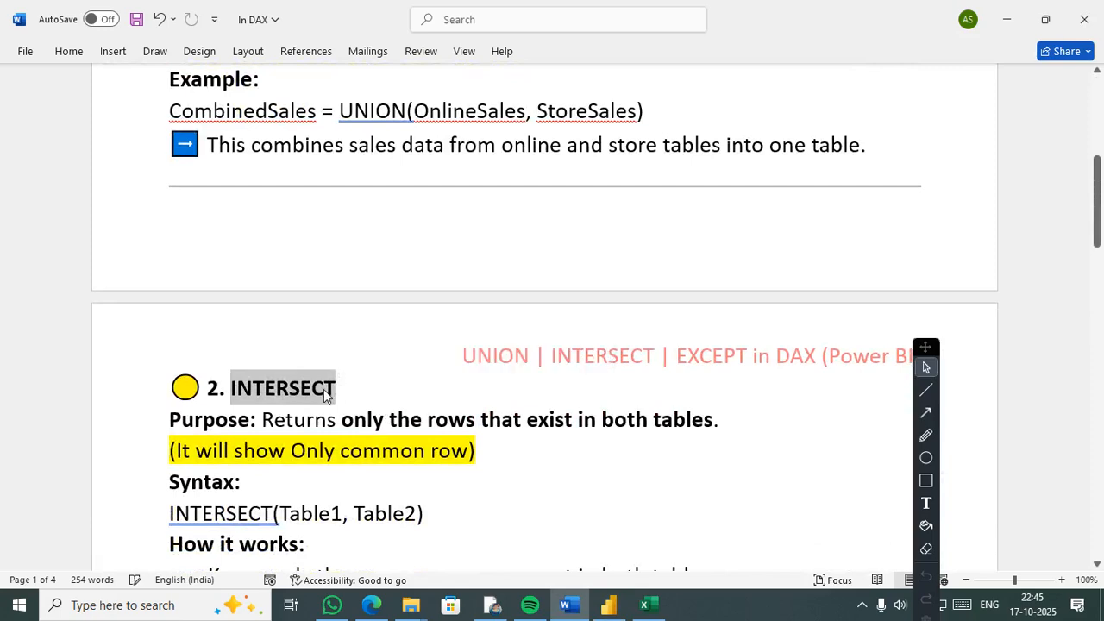
Copy the word INTERSECT from the notes and switch to Power BI Desktop to change the calculated table's formula to Table = INTERSECT(Sheet1,Sheet2).
right_click(323, 389)
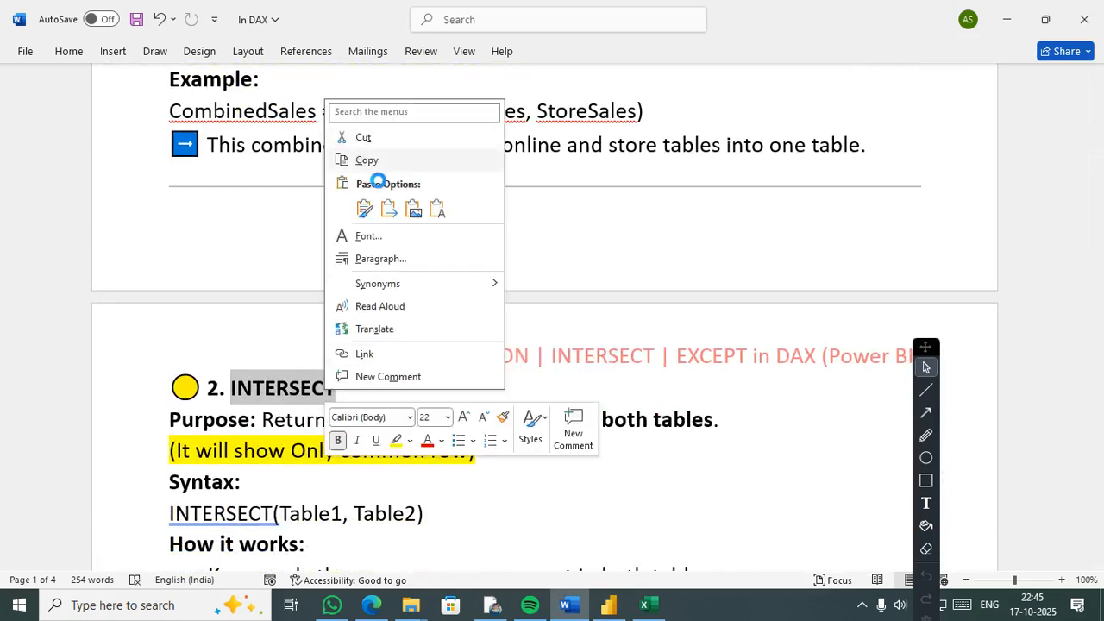
left_click(366, 160)
left_click(644, 605)
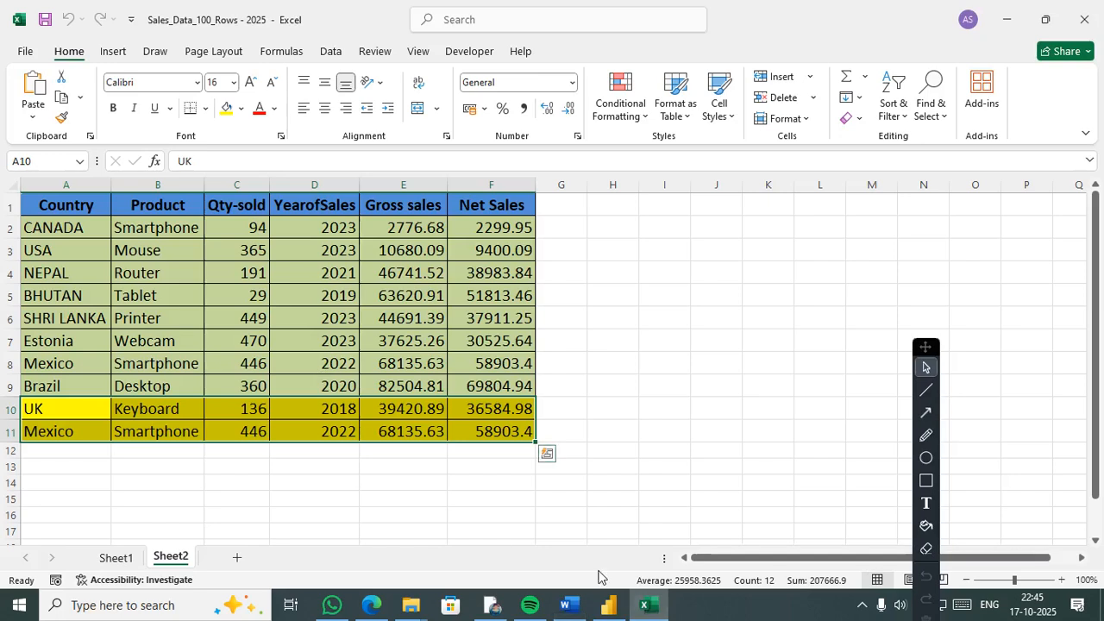
left_click(609, 605)
left_click(185, 141)
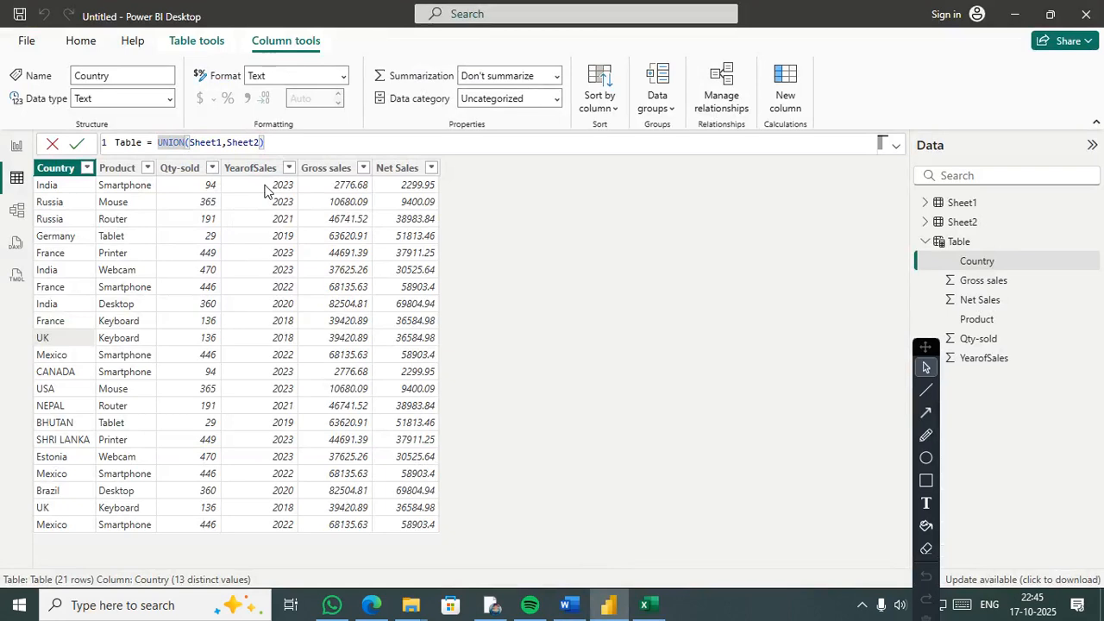
key("ctrl+v")
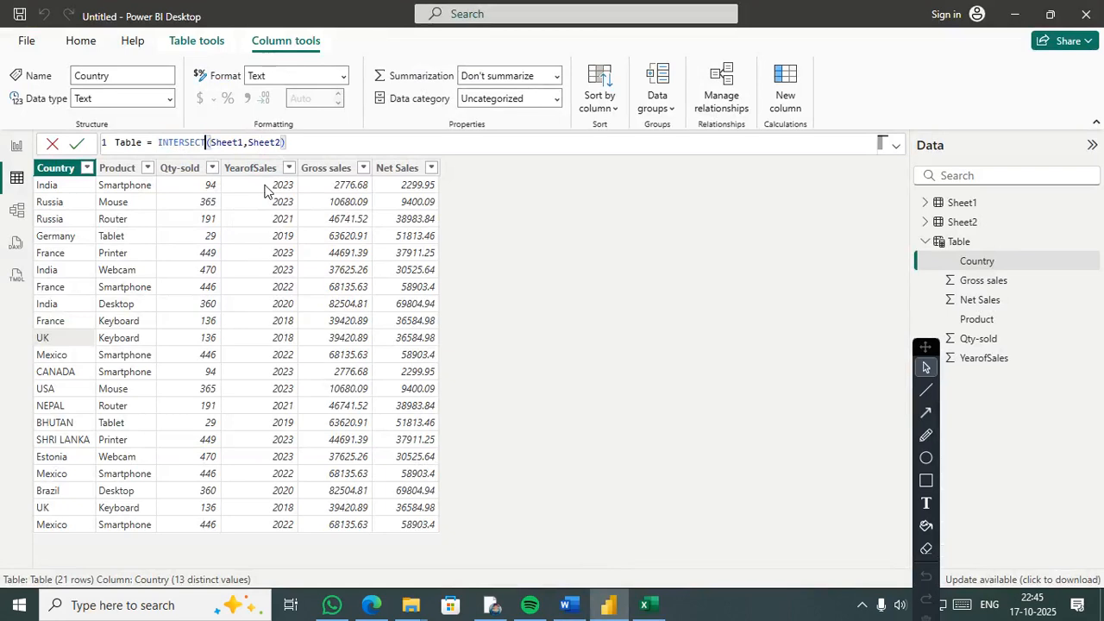
key("End")
key("Return")
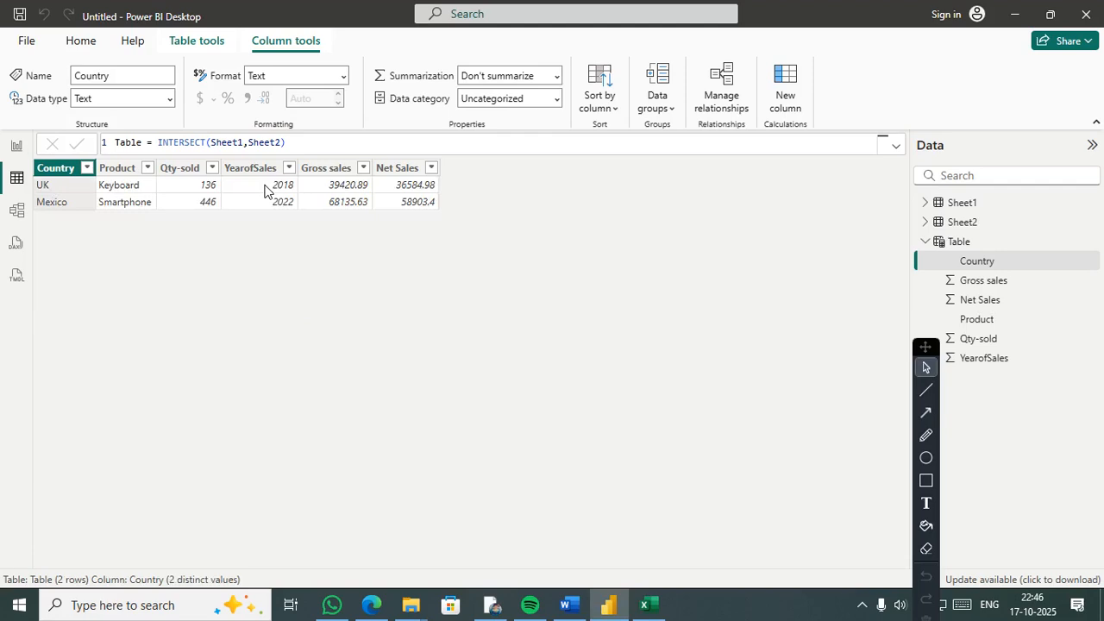
Switch to the Excel workbook, compare the highlighted common rows on Sheet1 and Sheet2, and return to Power BI Desktop.
left_click(645, 605)
left_click(125, 562)
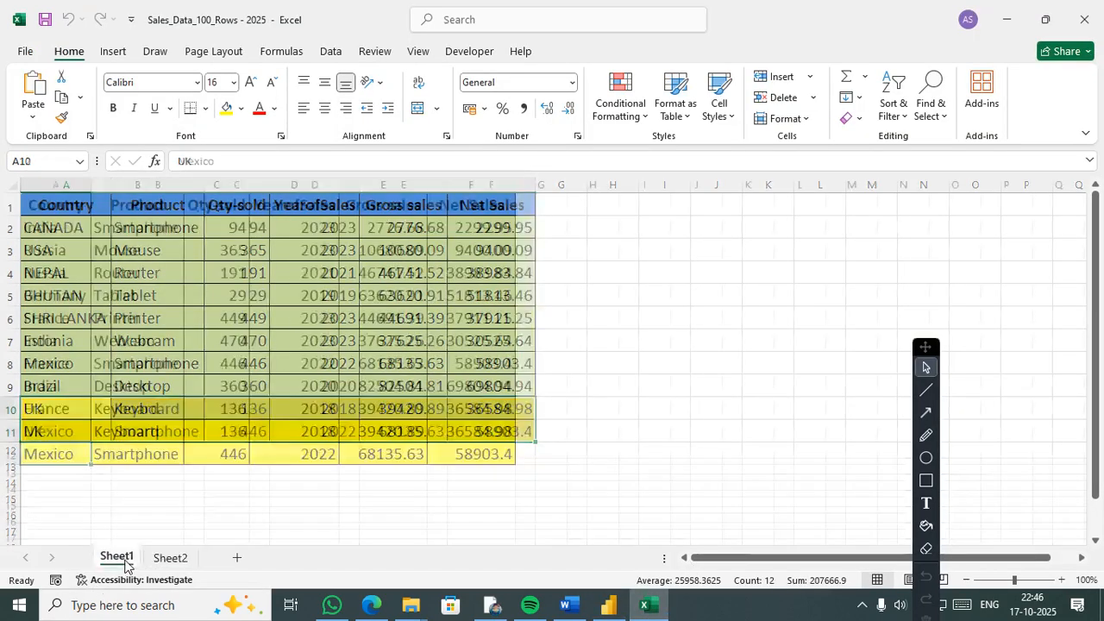
left_click(169, 558)
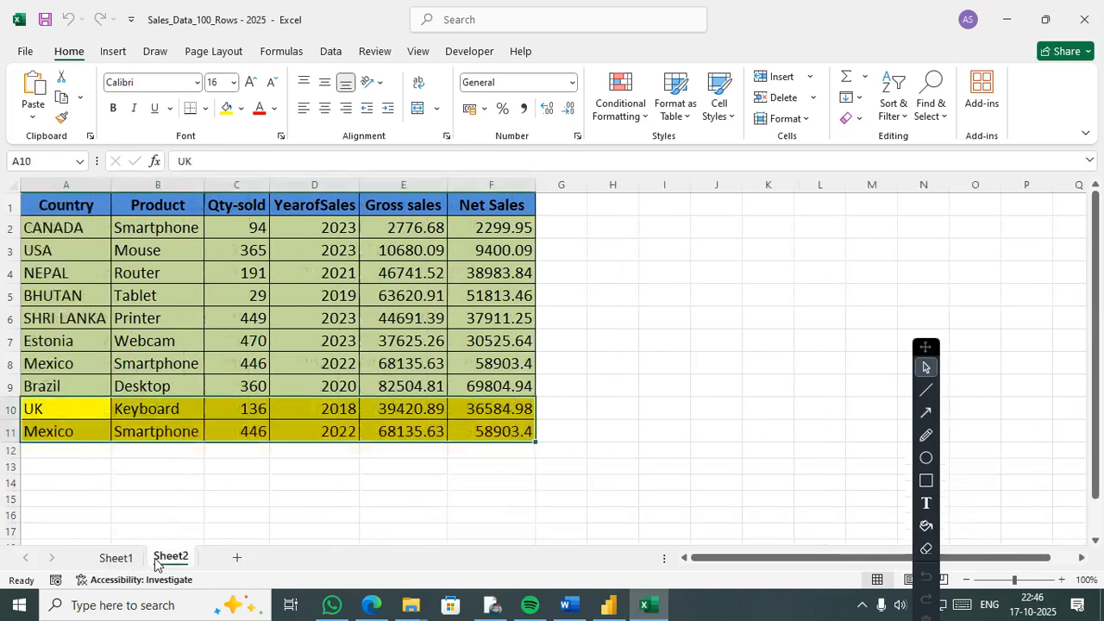
left_click(118, 560)
left_click(170, 559)
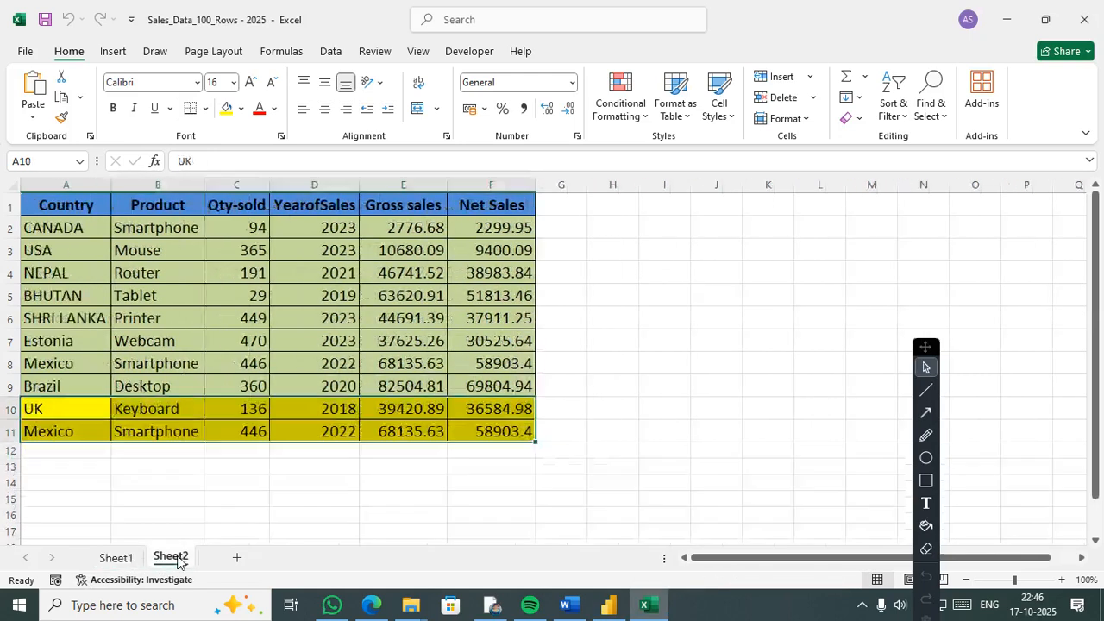
left_click(600, 605)
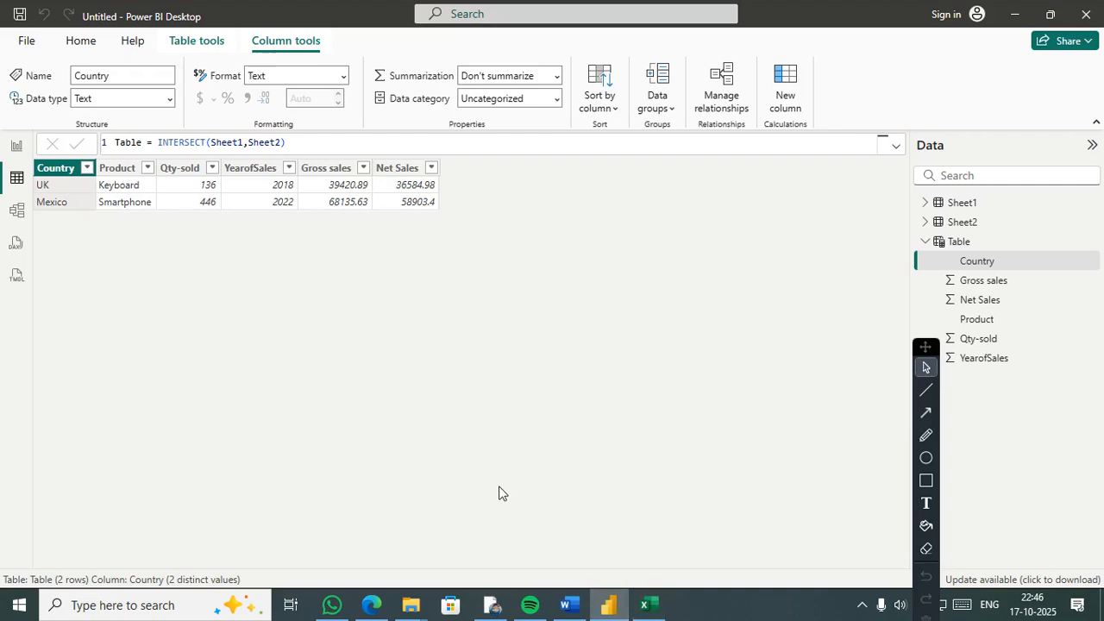
Switch to the Word notes, find the EXCEPT section and copy the word EXCEPT from its heading.
left_click(570, 606)
scroll(338, 470, "down", 5)
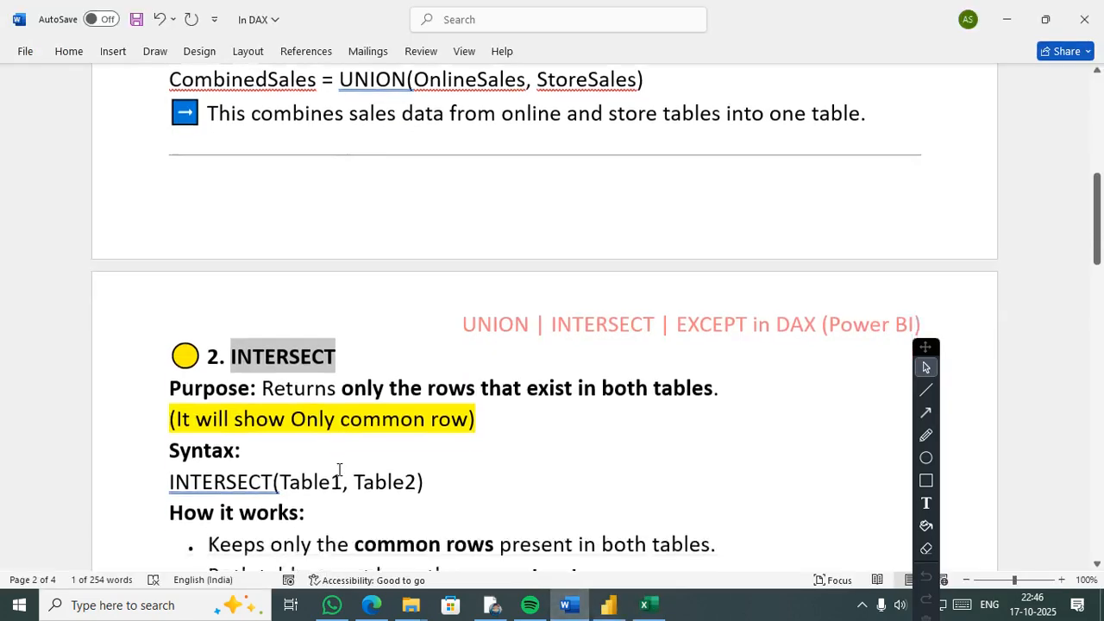
scroll(342, 472, "down", 6)
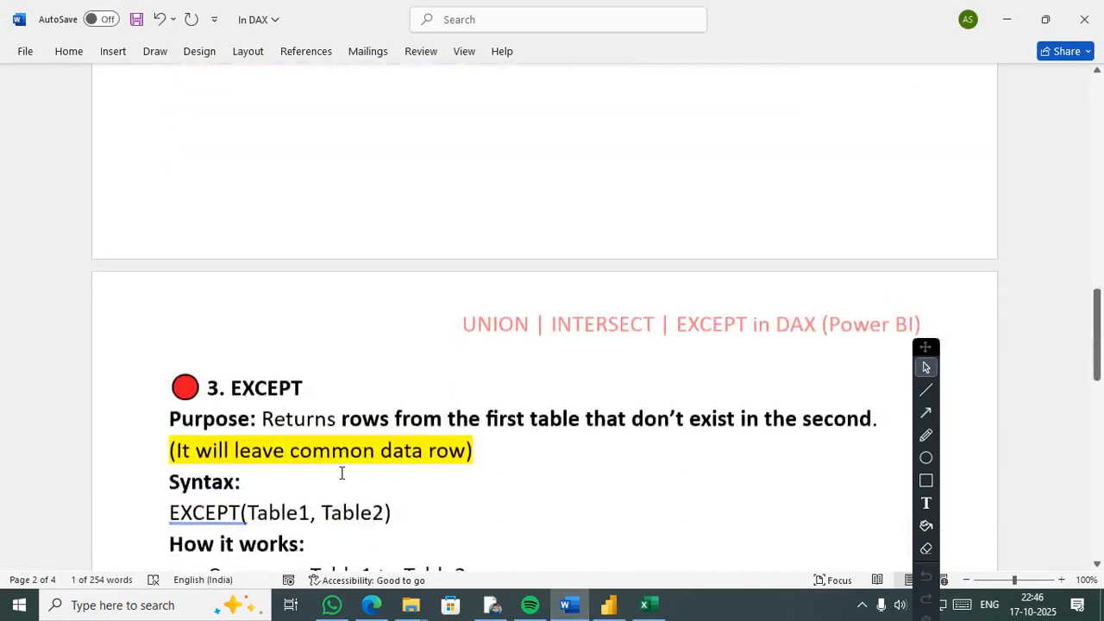
left_click_drag(276, 337, 303, 338)
right_click(276, 342)
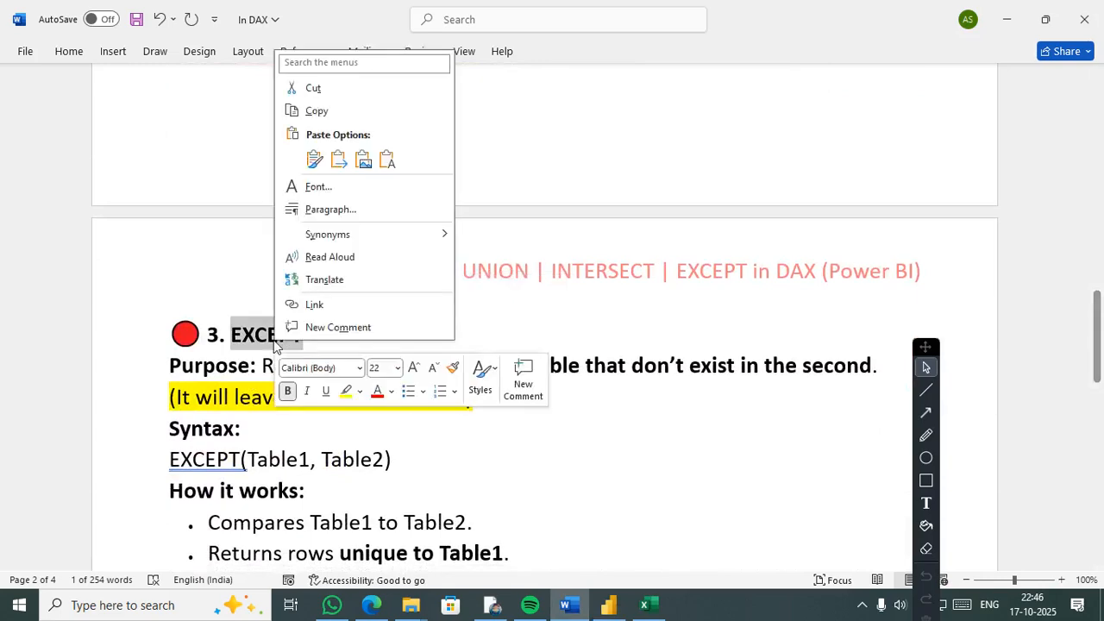
left_click(315, 112)
Switch to Power BI Desktop and change the calculated table's formula to Table = EXCEPT(Sheet1,Sheet2).
left_click(614, 610)
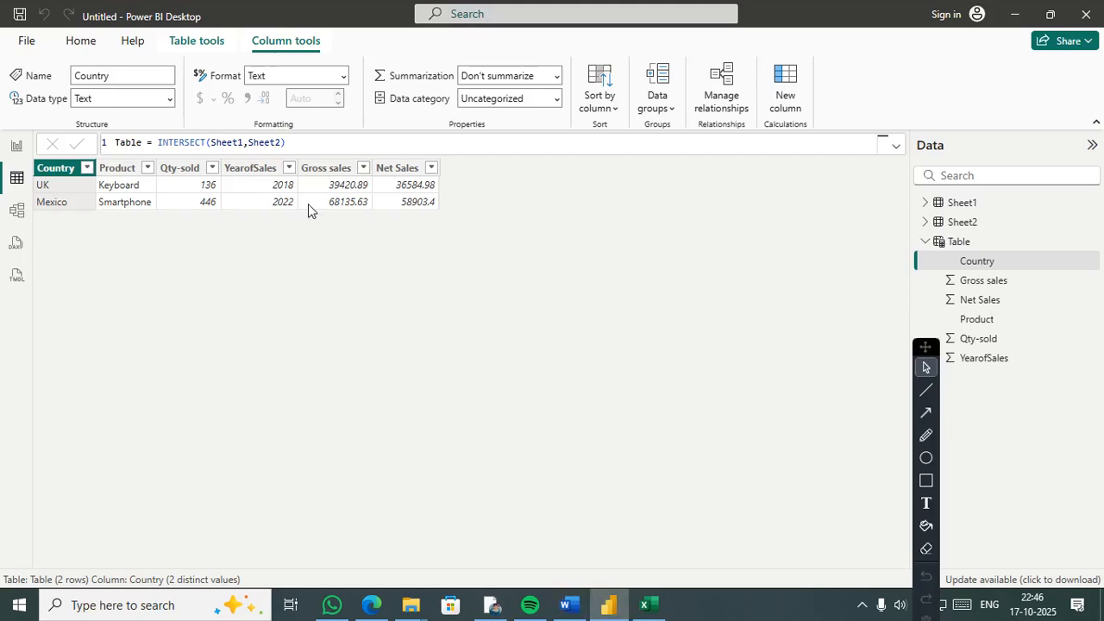
double_click(204, 143)
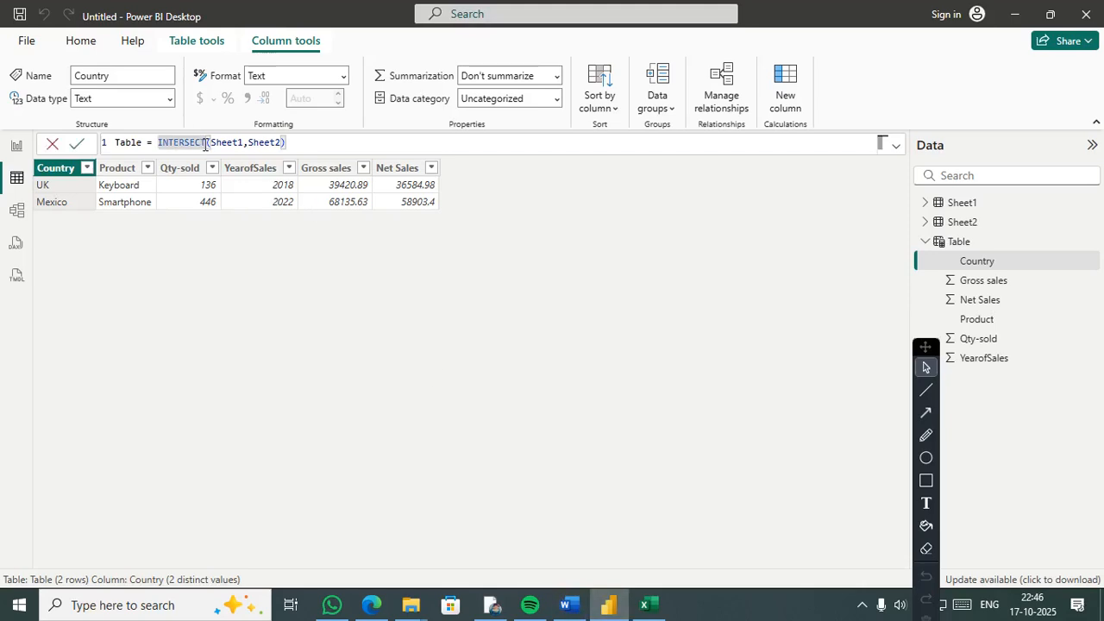
key("Right")
key("Left")
key("ctrl+shift+Left")
type("EXCEPT")
key("End")
key("Return")
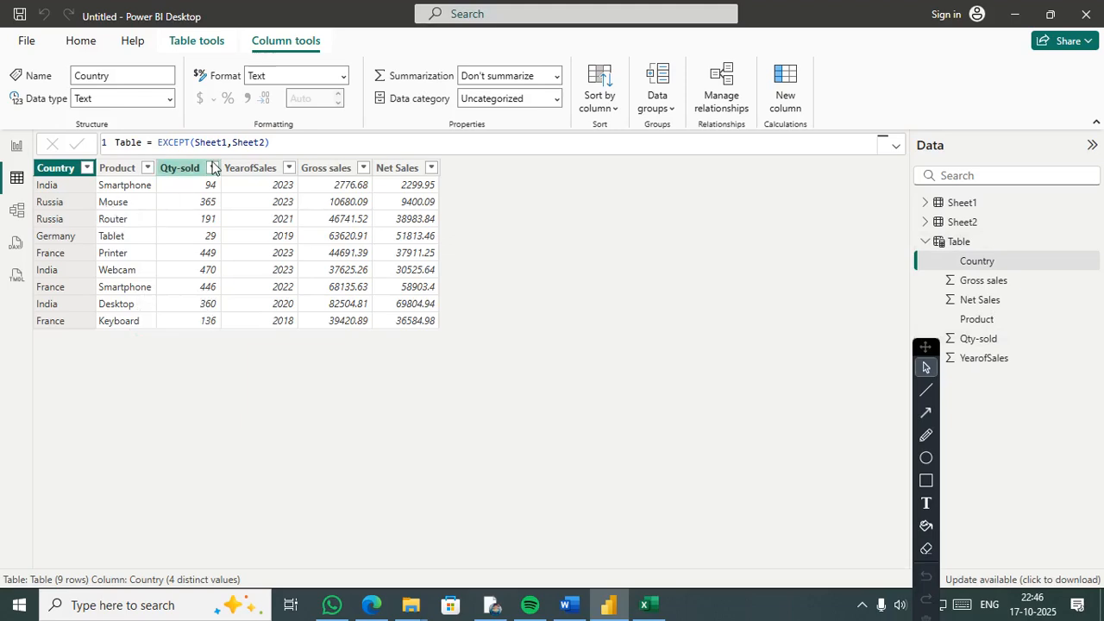
Rename the calculated table to "Table union" in its formula, keeping the EXCEPT(Sheet1,Sheet2) expression.
left_click(303, 145)
key("Return")
double_click(143, 142)
left_click(146, 142)
type("uni")
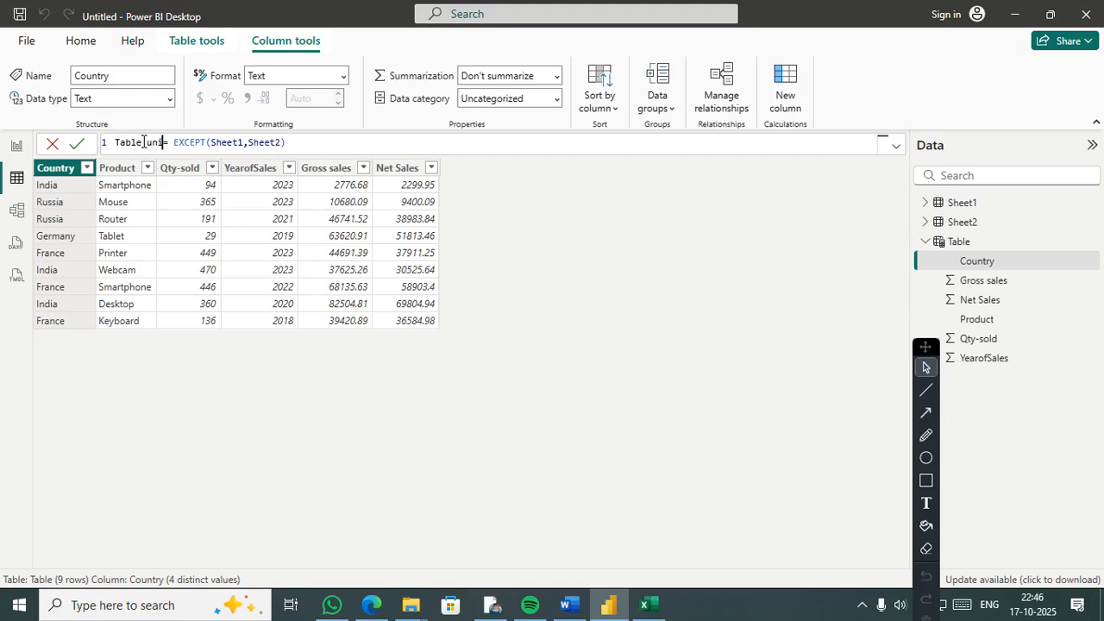
type("on")
key("Return")
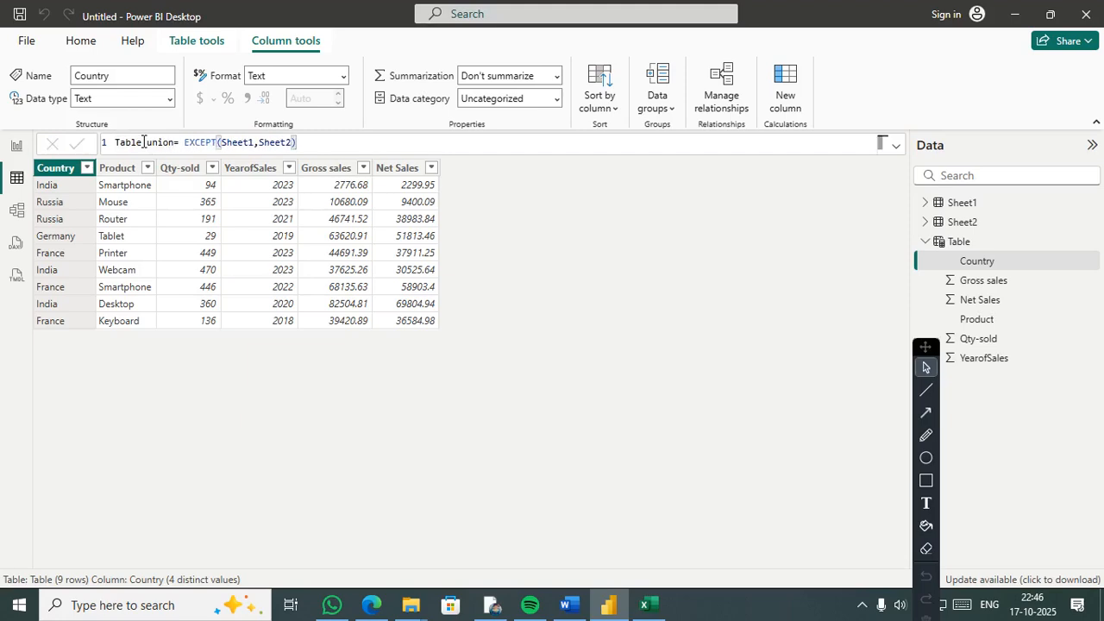